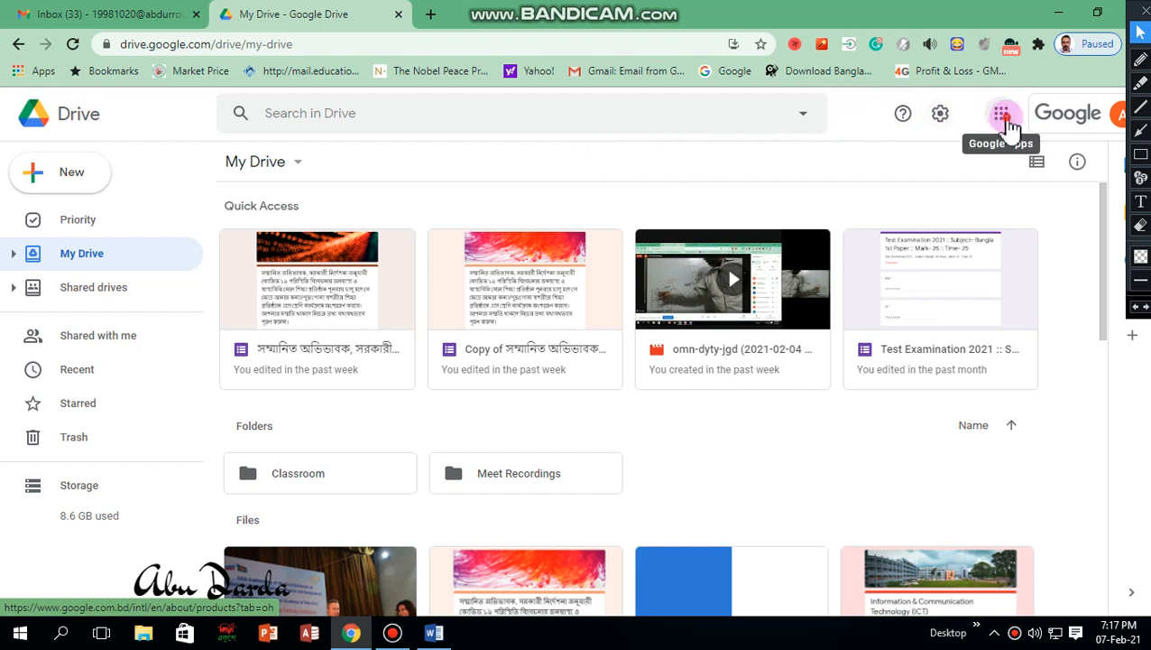
# Step: Create a new blank Google Form from My Drive
pyautogui.click(1009, 124)
pyautogui.click(1094, 187)
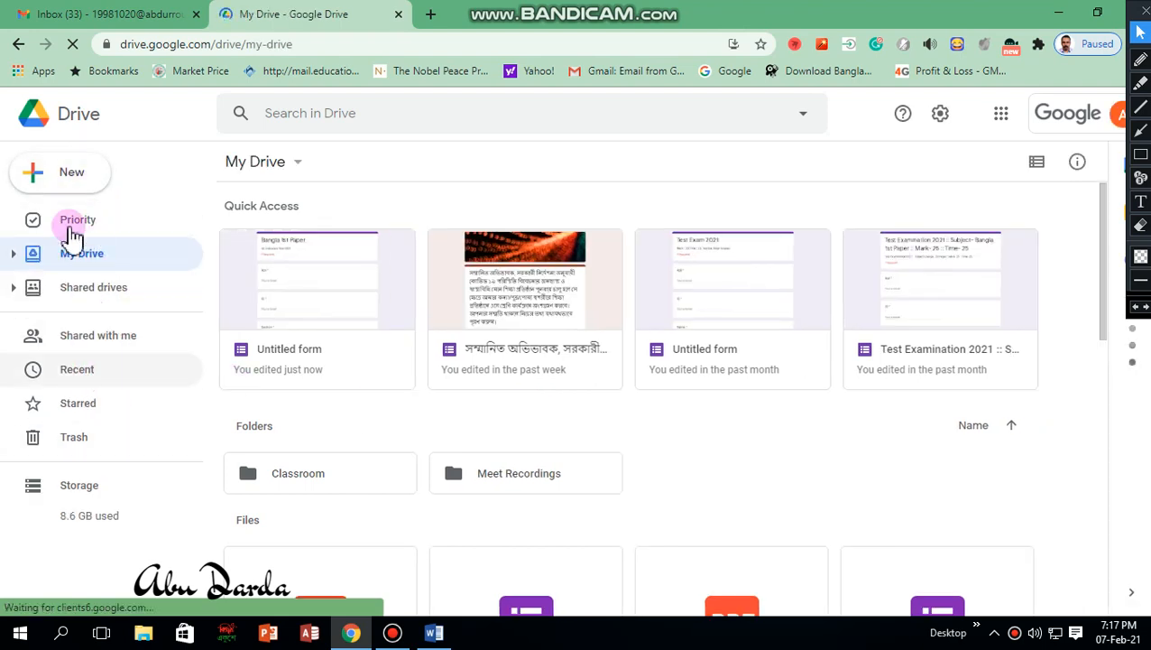
pyautogui.click(72, 180)
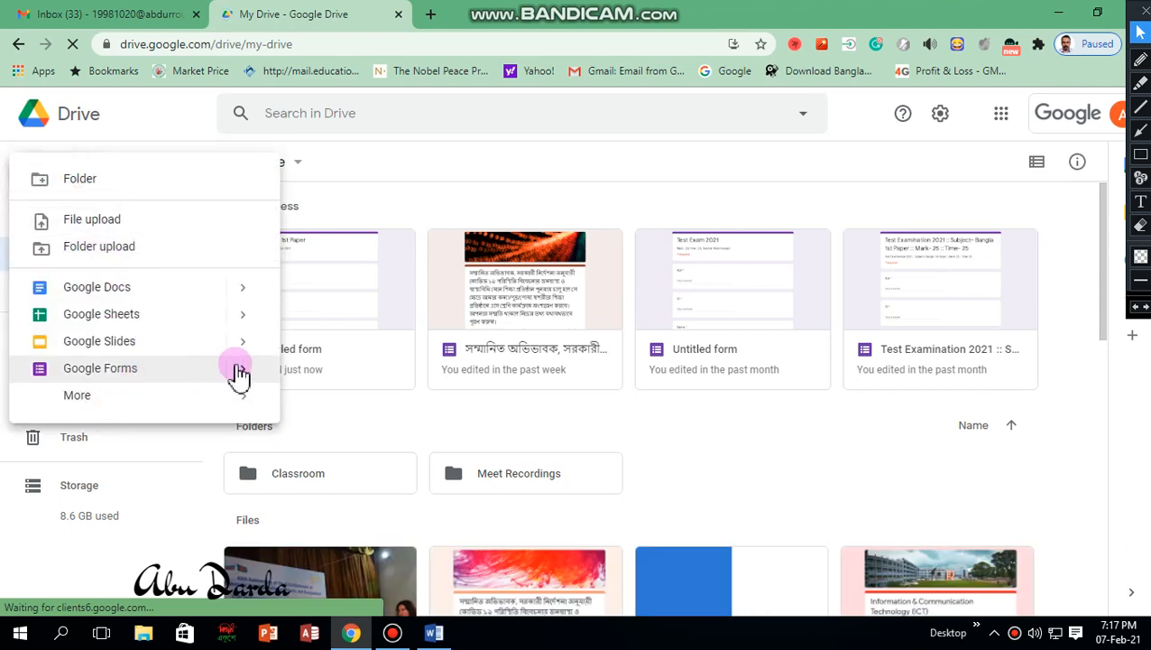
pyautogui.moveTo(244, 376)
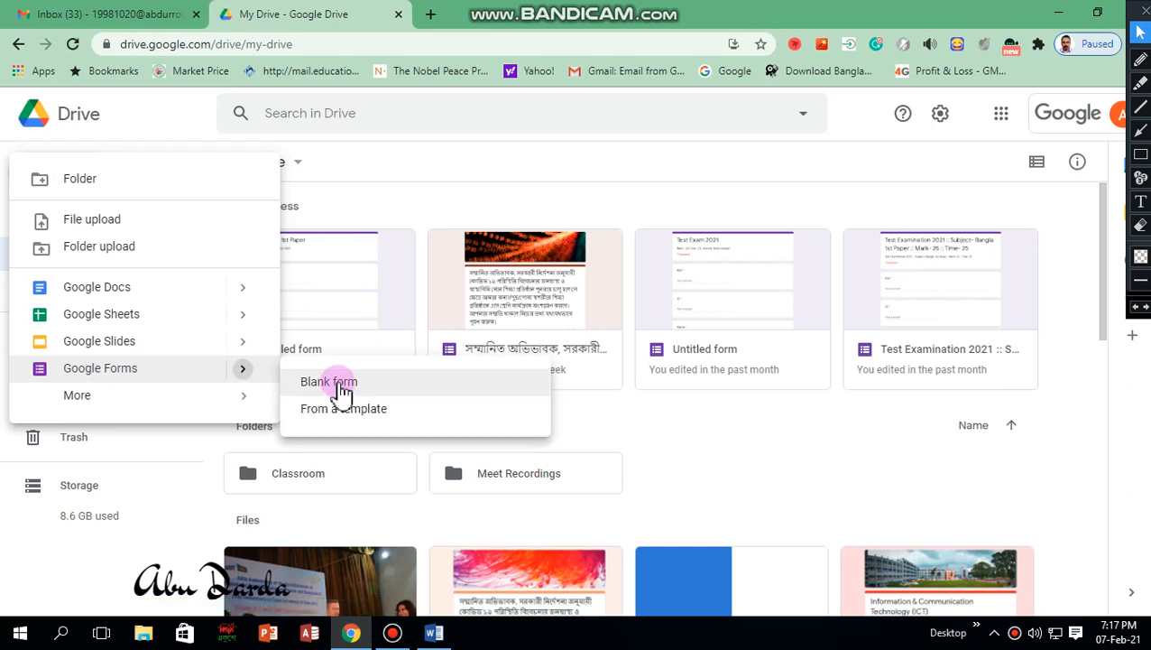
pyautogui.click(339, 387)
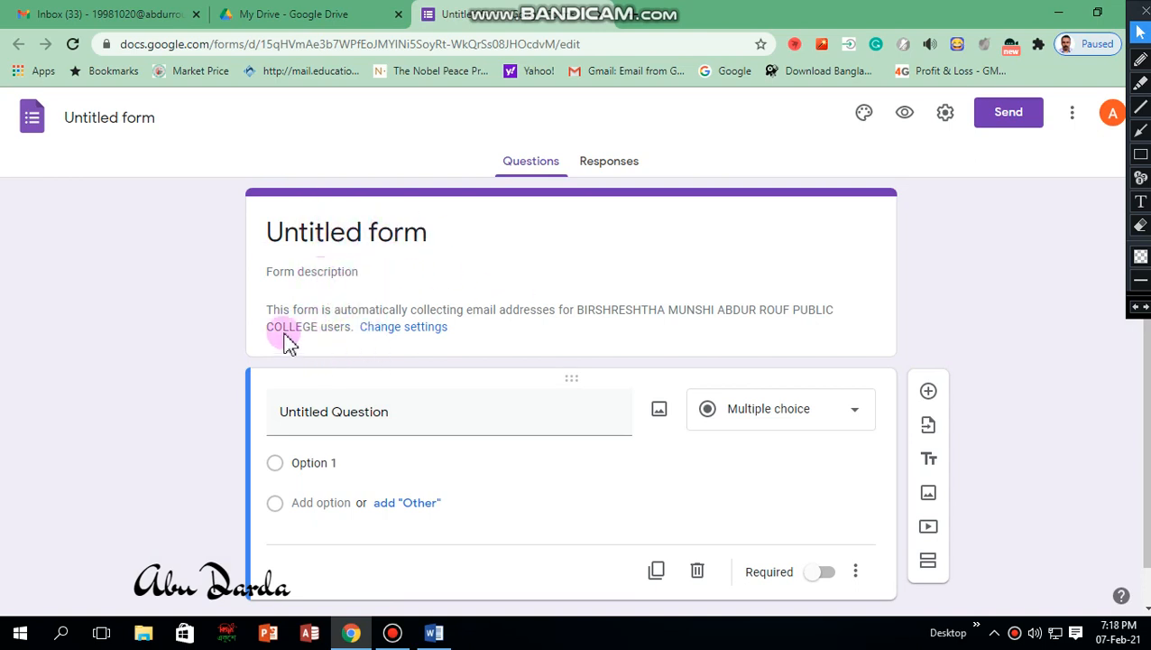
# Step: Make the first question a required short-answer question titled "Roll", and add a second required one titled "ID"
pyautogui.click(334, 414)
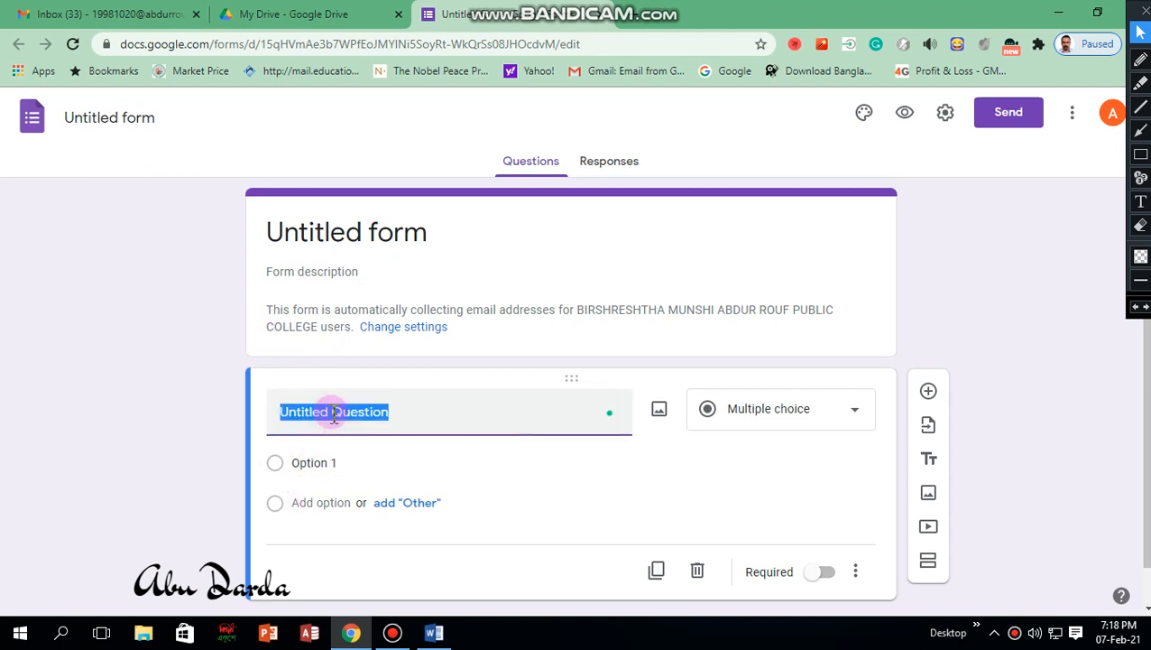
pyautogui.write('Roll')
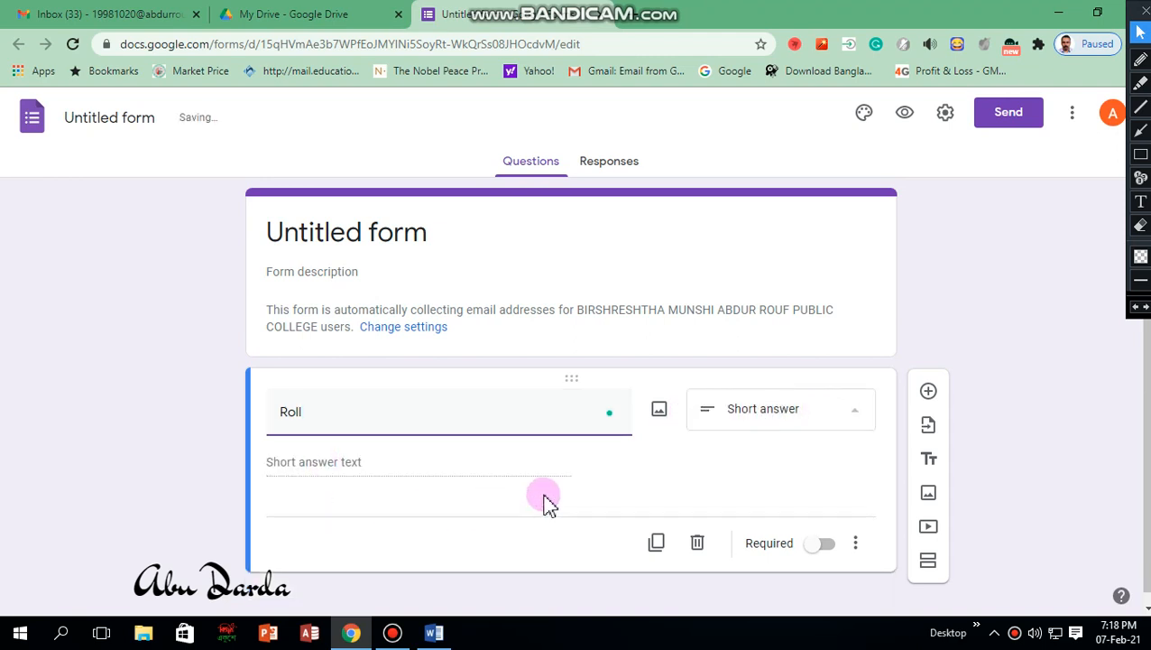
pyautogui.click(767, 410)
pyautogui.click(582, 476)
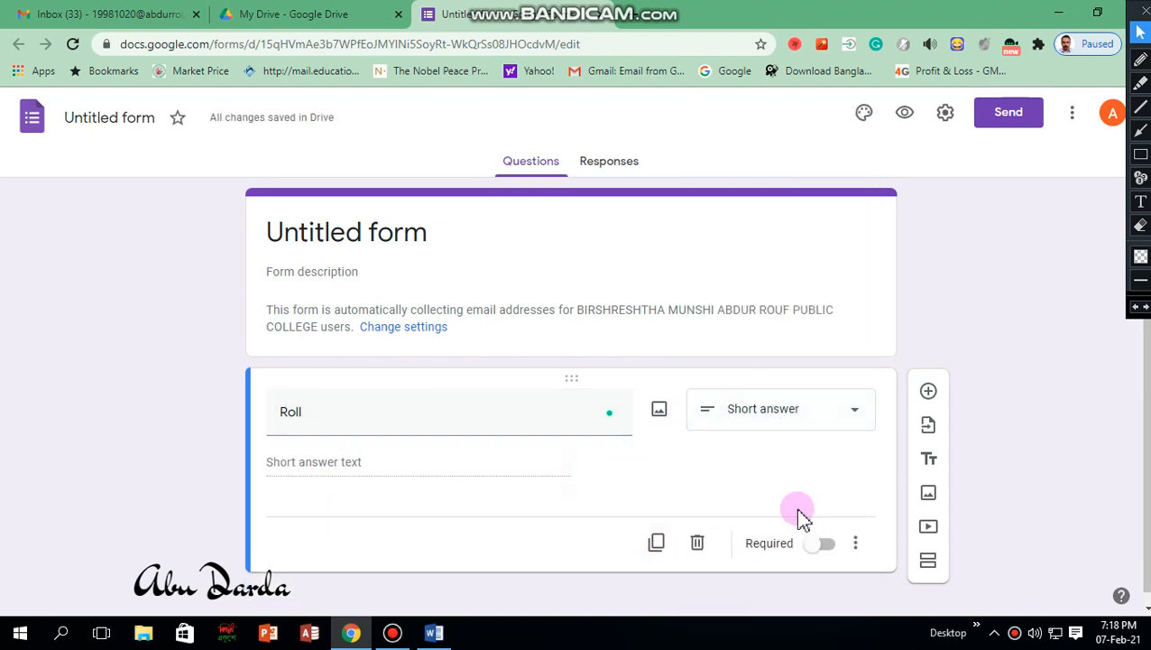
pyautogui.click(830, 544)
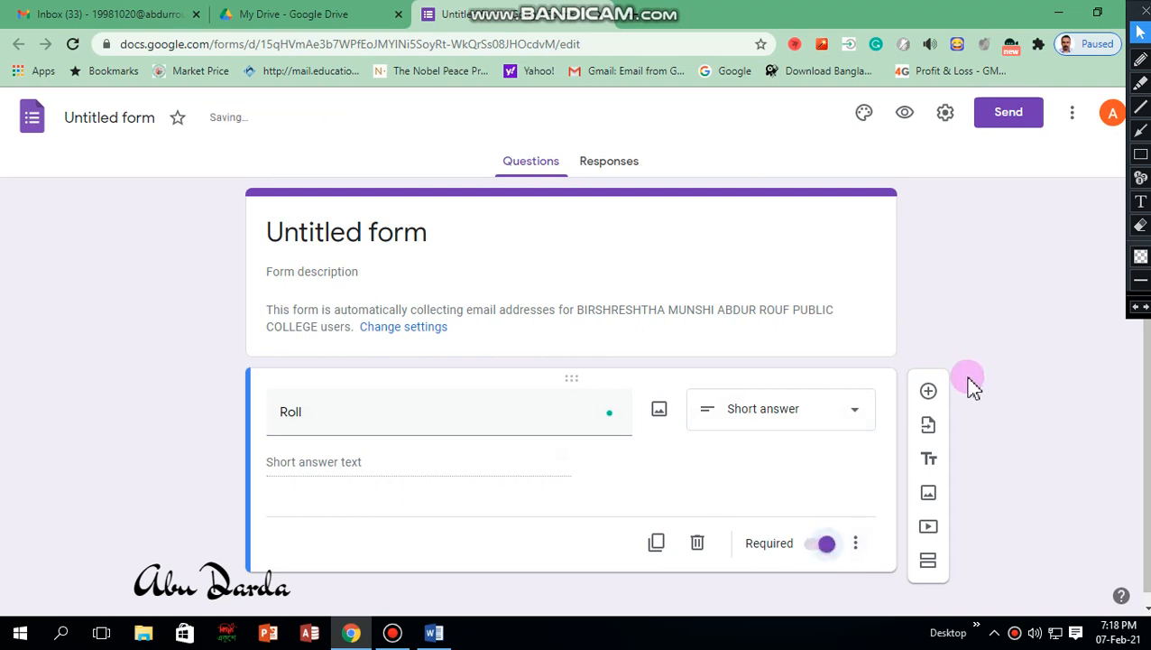
pyautogui.click(929, 393)
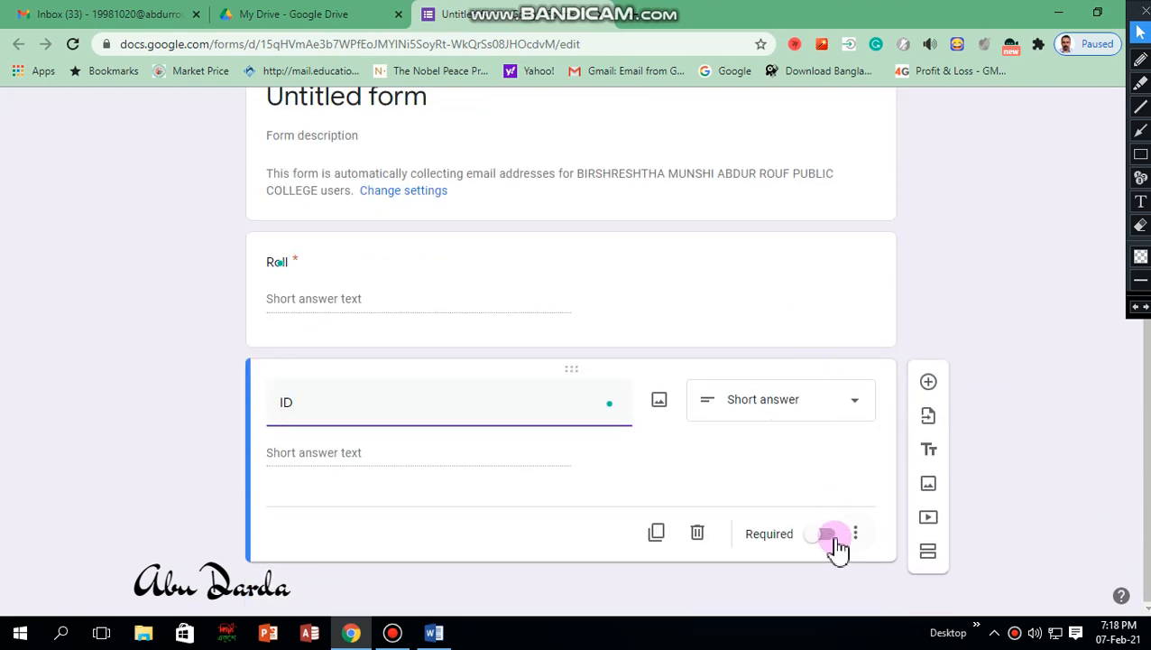
pyautogui.click(826, 538)
# Step: Add a third question titled "Section", set it to Short answer and make it required
pyautogui.click(929, 384)
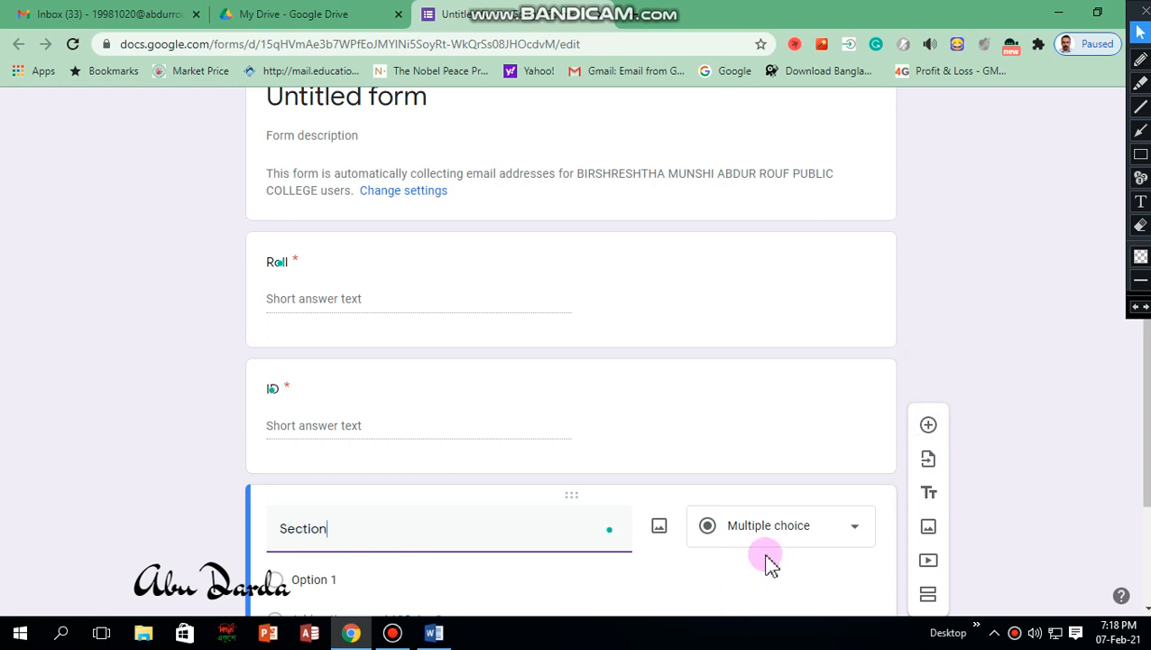
pyautogui.scroll(-2, 749, 550)
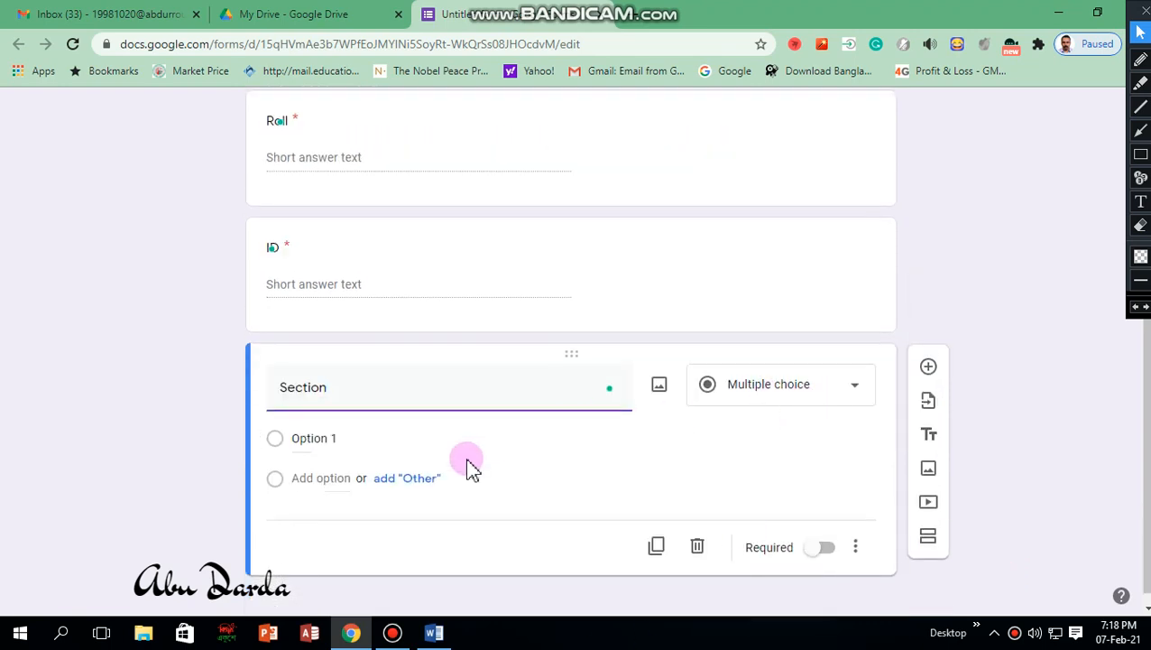
pyautogui.click(643, 439)
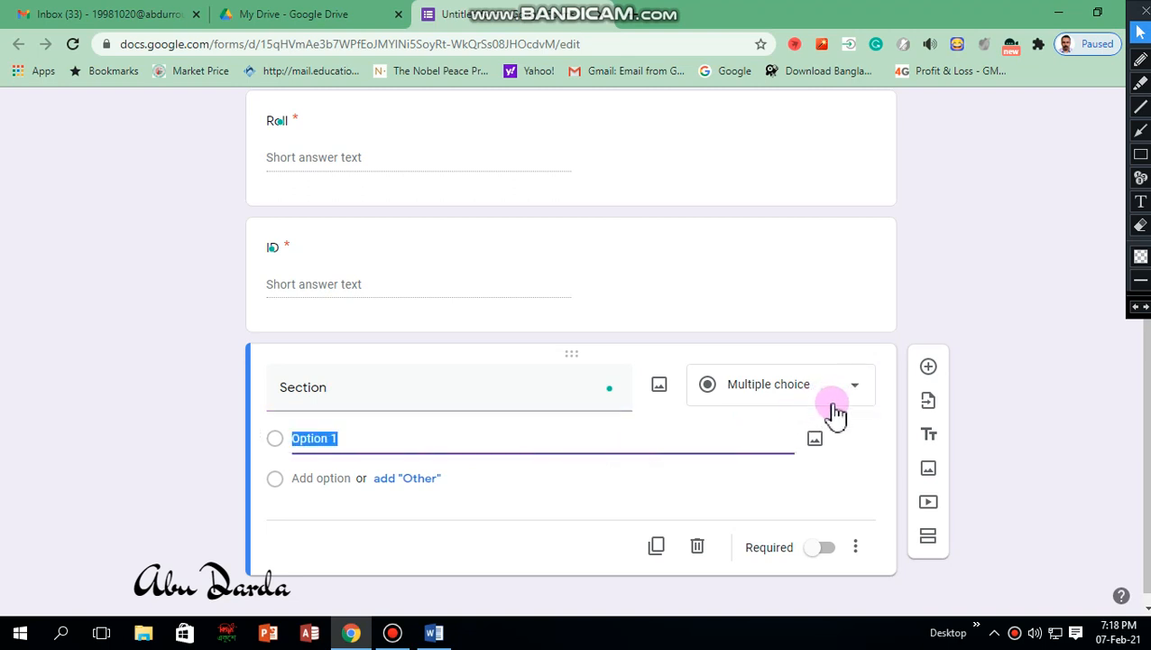
pyautogui.click(859, 390)
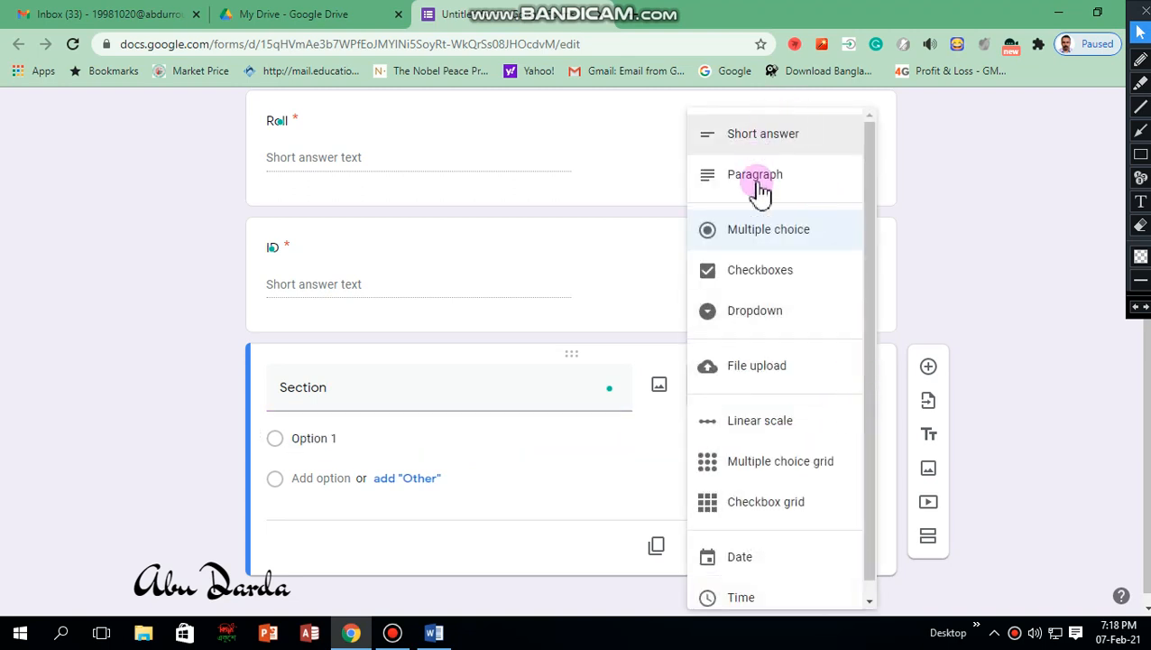
pyautogui.click(762, 149)
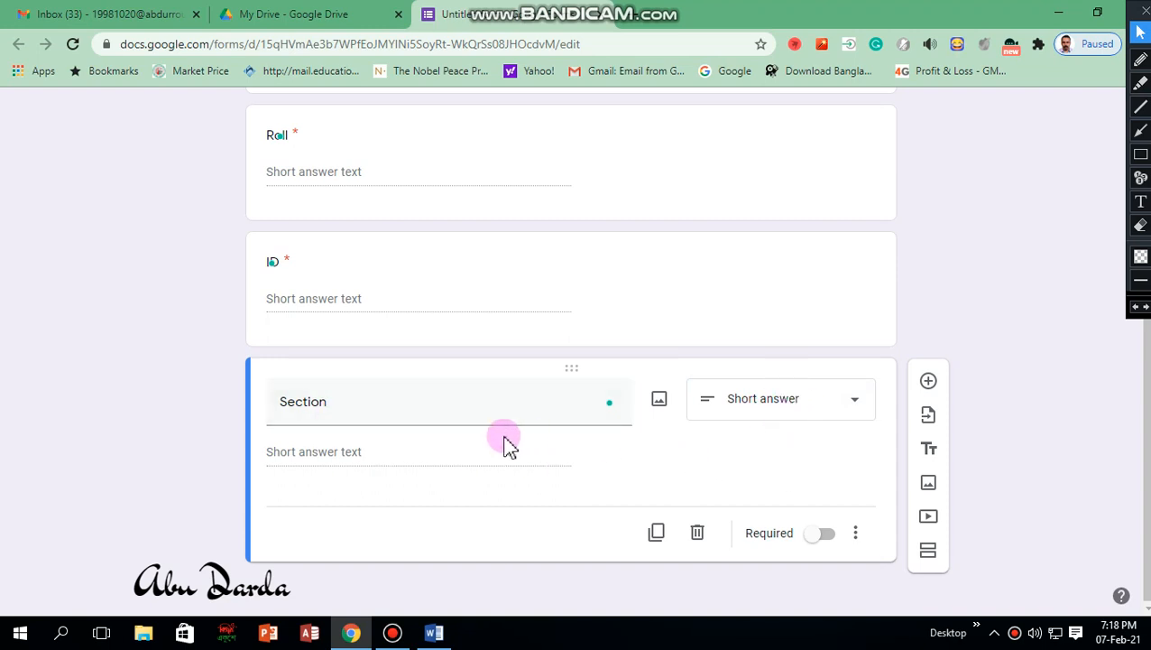
pyautogui.click(825, 534)
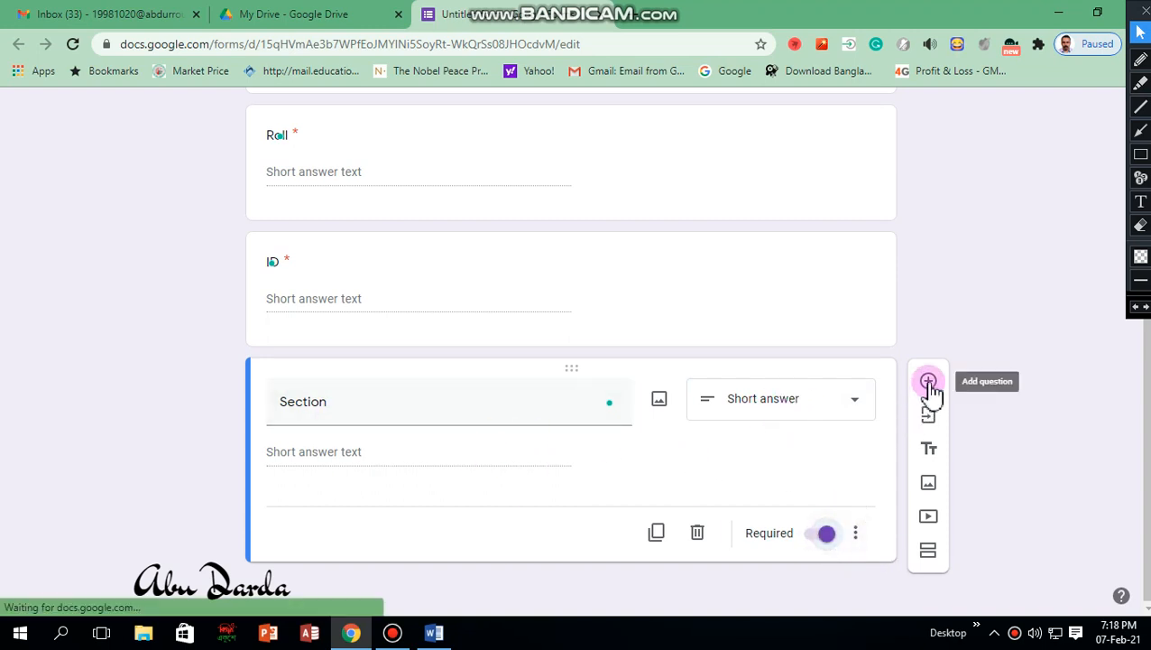
# Step: Add a fourth question titled "Class" and set its answer type to Short answer
pyautogui.click(929, 385)
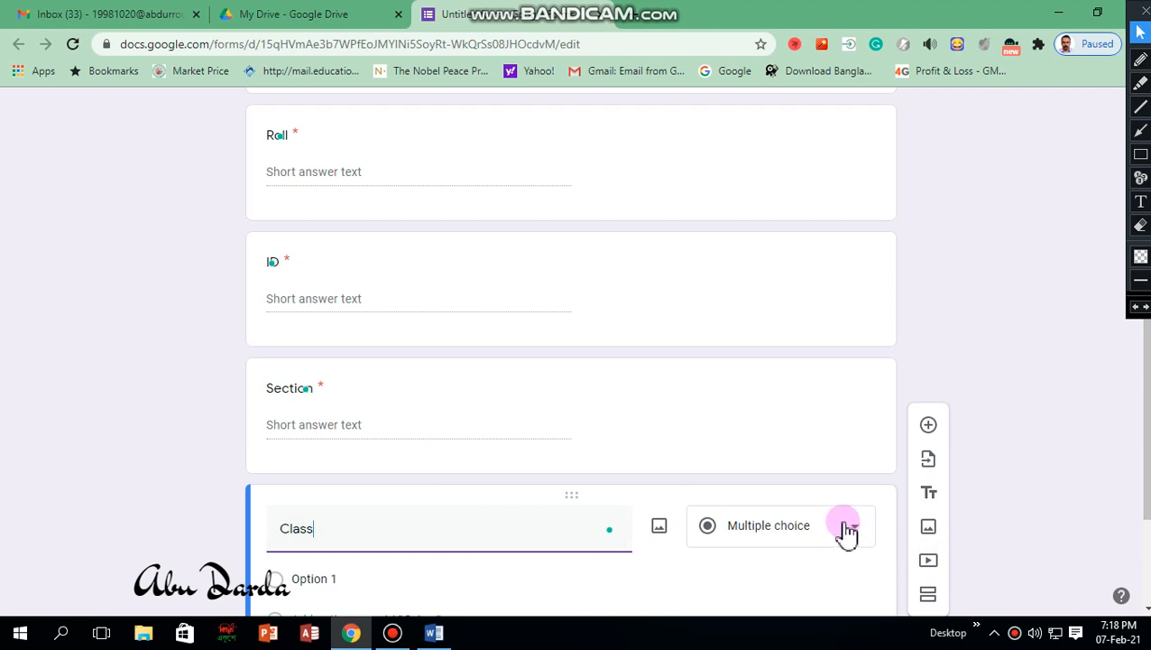
pyautogui.scroll(-2, 846, 532)
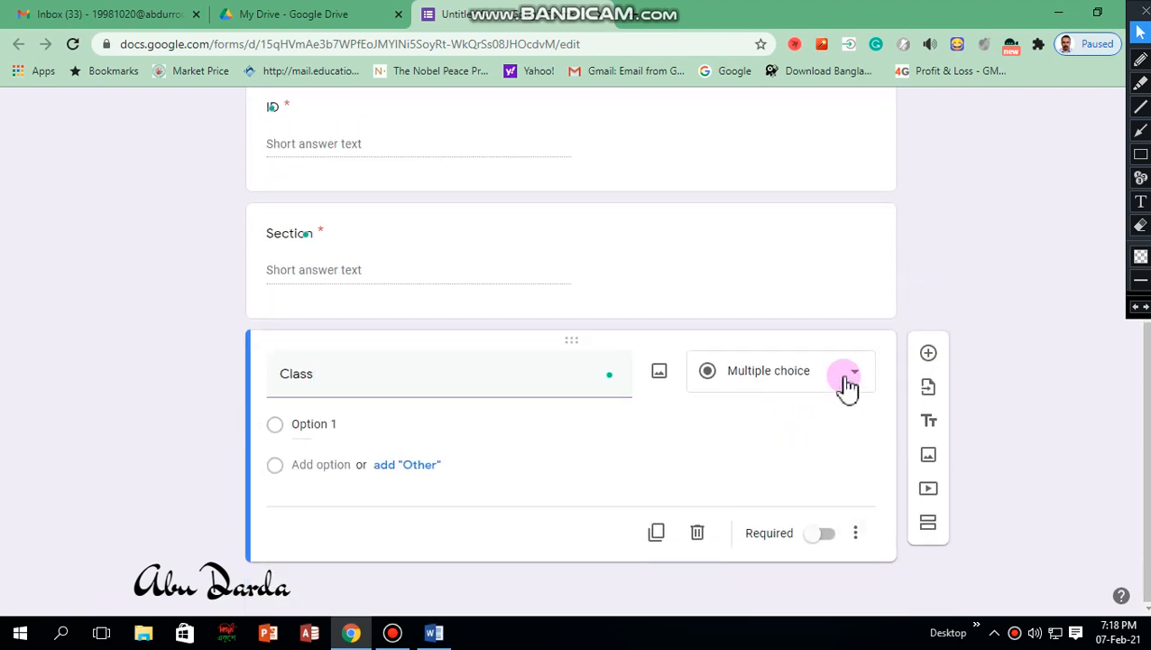
pyautogui.click(848, 386)
pyautogui.click(764, 147)
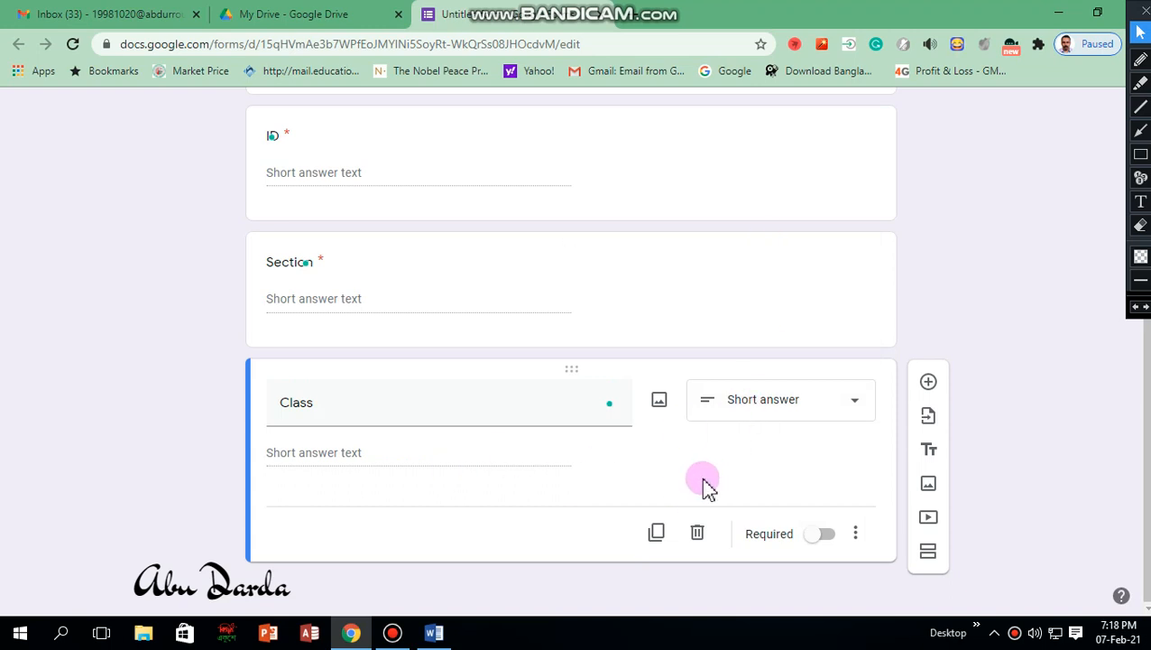
# Step: Go through the existing questions and make the "Class" question required
pyautogui.scroll(3, 706, 487)
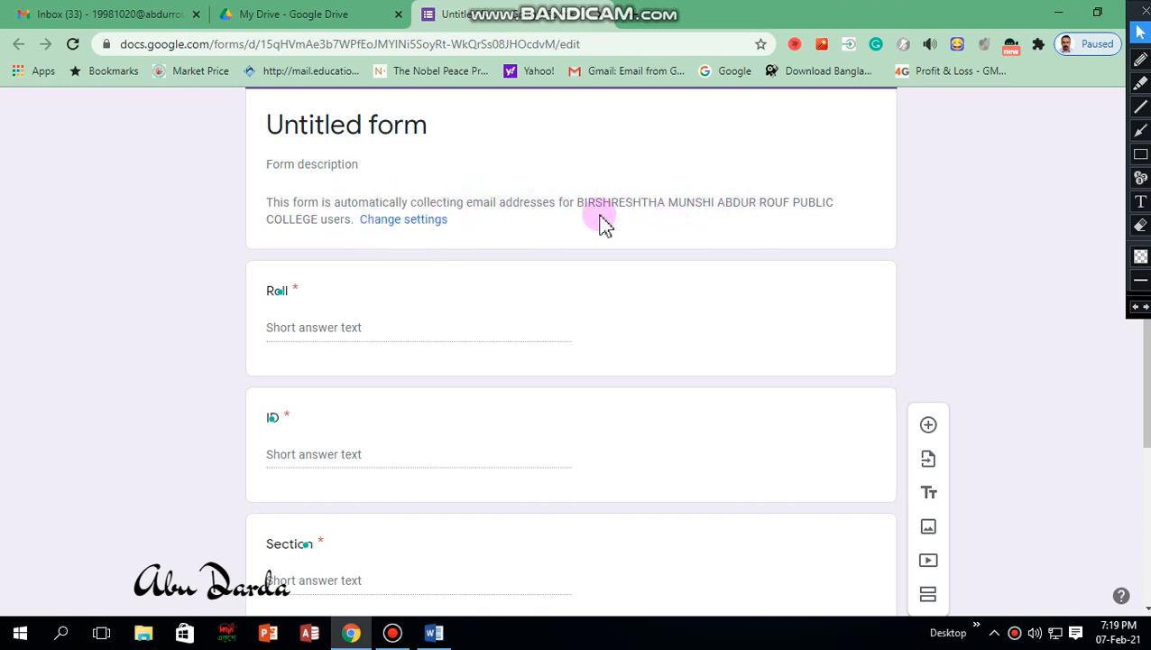
pyautogui.scroll(-2, 534, 327)
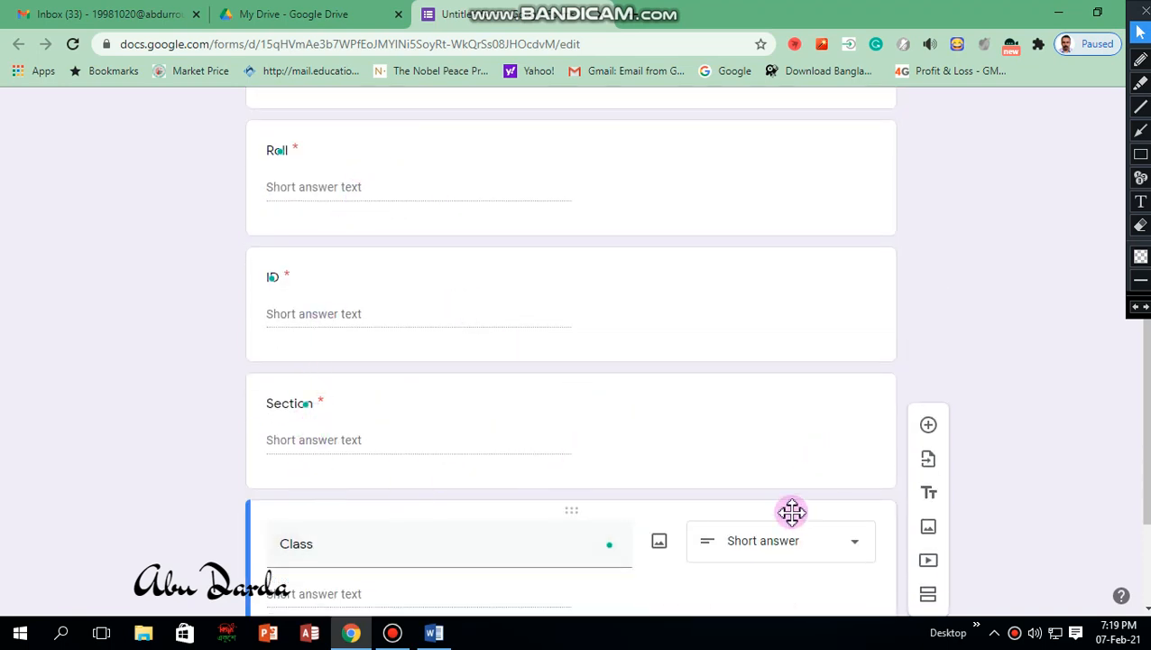
pyautogui.click(610, 180)
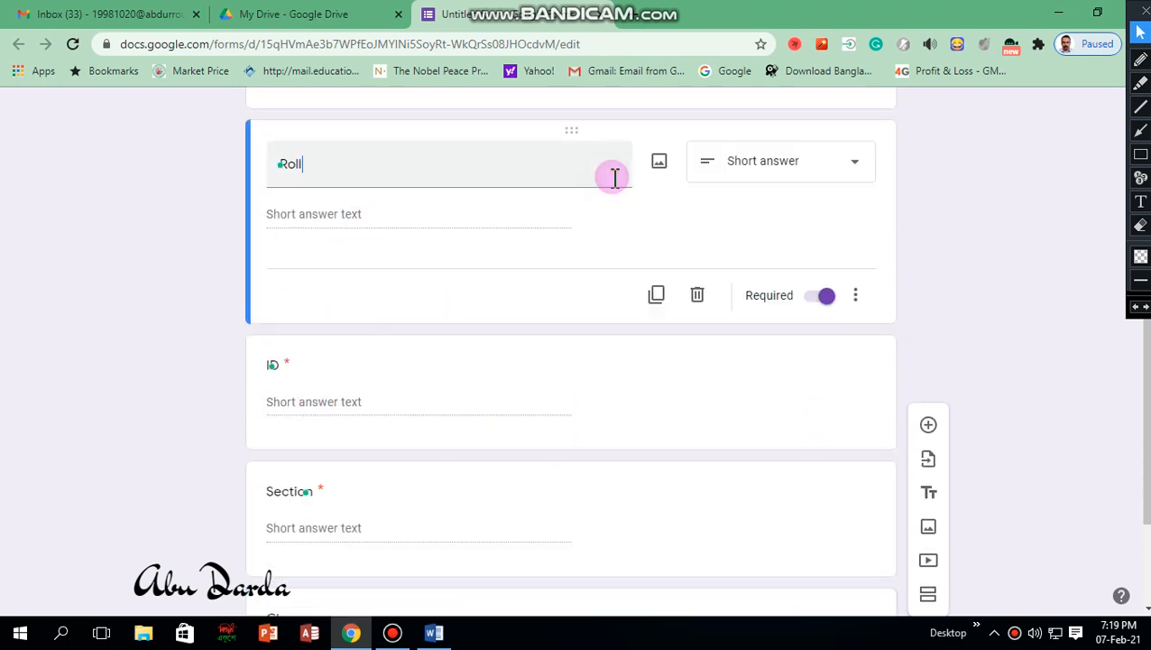
pyautogui.click(637, 408)
pyautogui.click(727, 504)
pyautogui.scroll(-2, 816, 524)
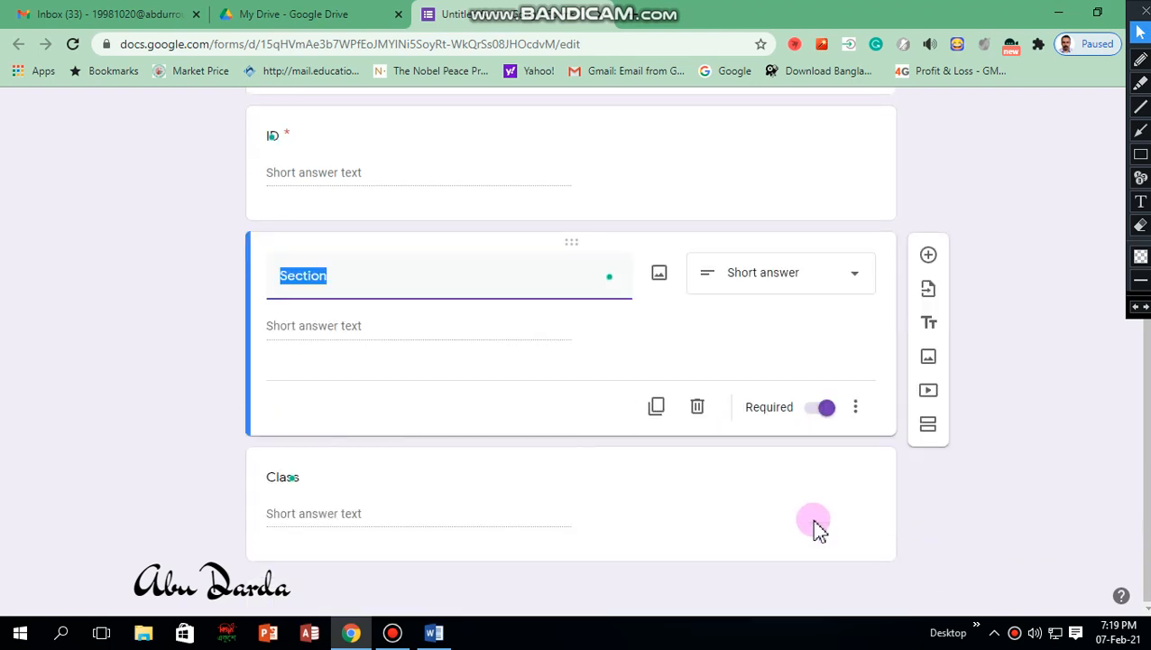
pyautogui.click(688, 507)
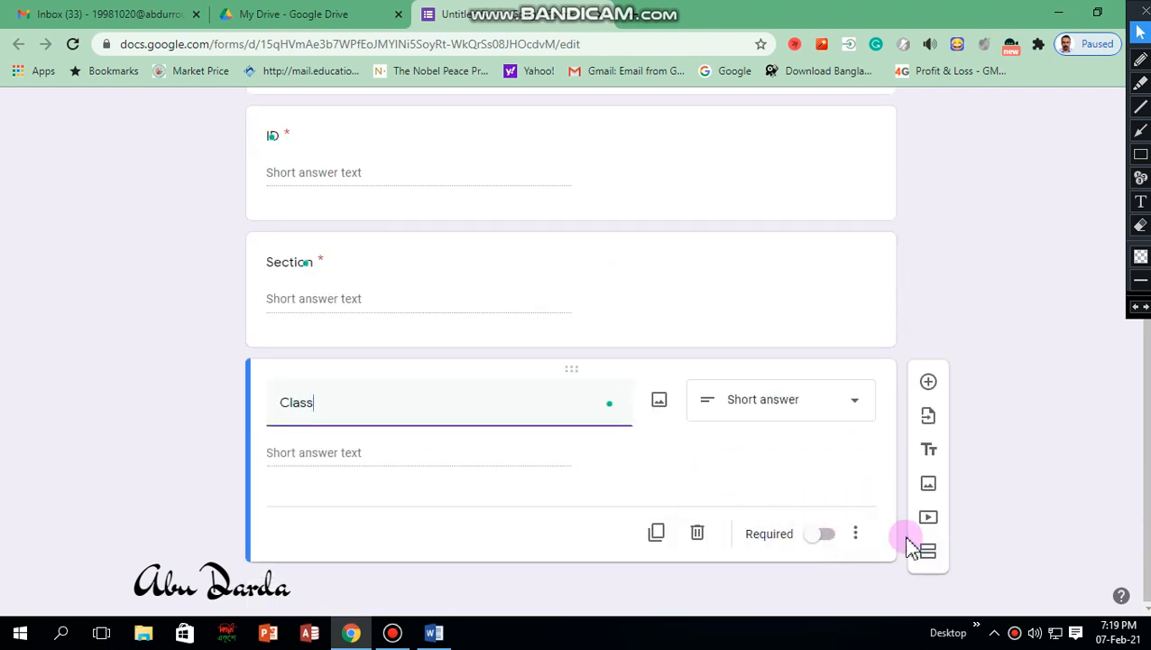
pyautogui.click(826, 535)
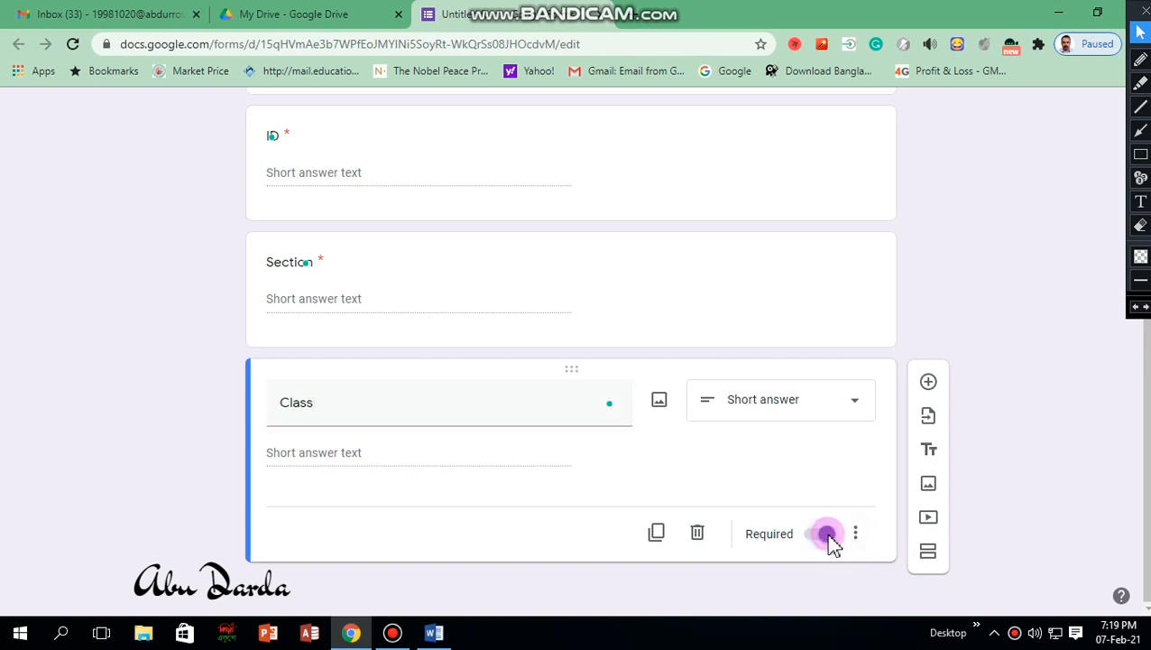
pyautogui.scroll(3, 735, 440)
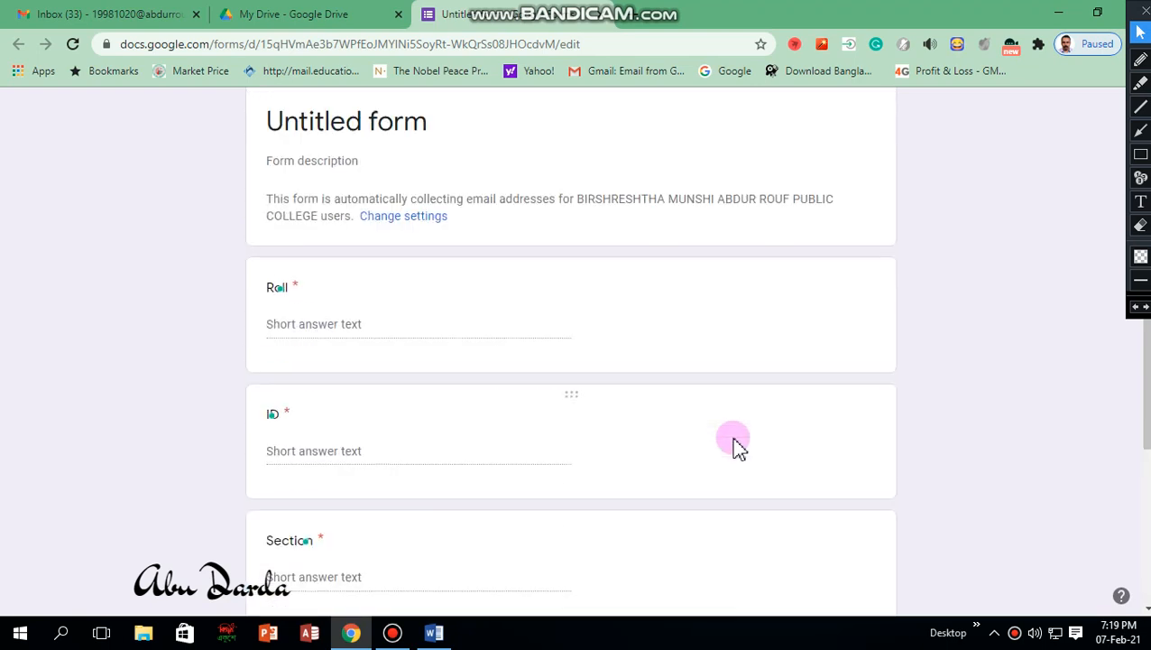
pyautogui.scroll(-3, 734, 440)
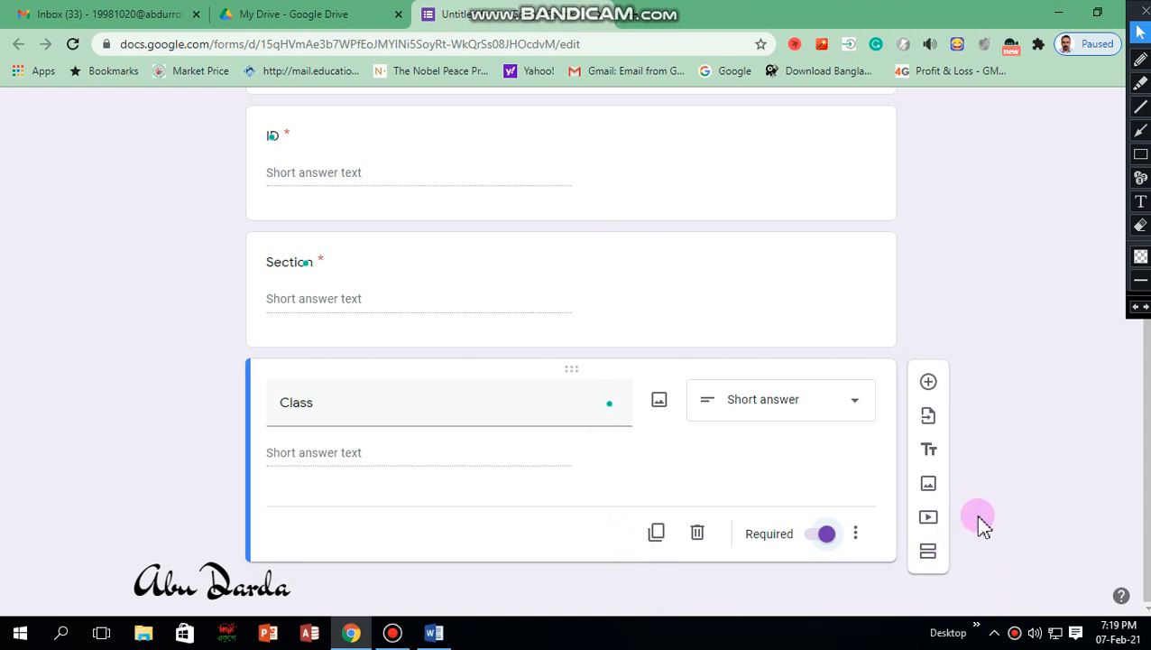
pyautogui.click(1141, 155)
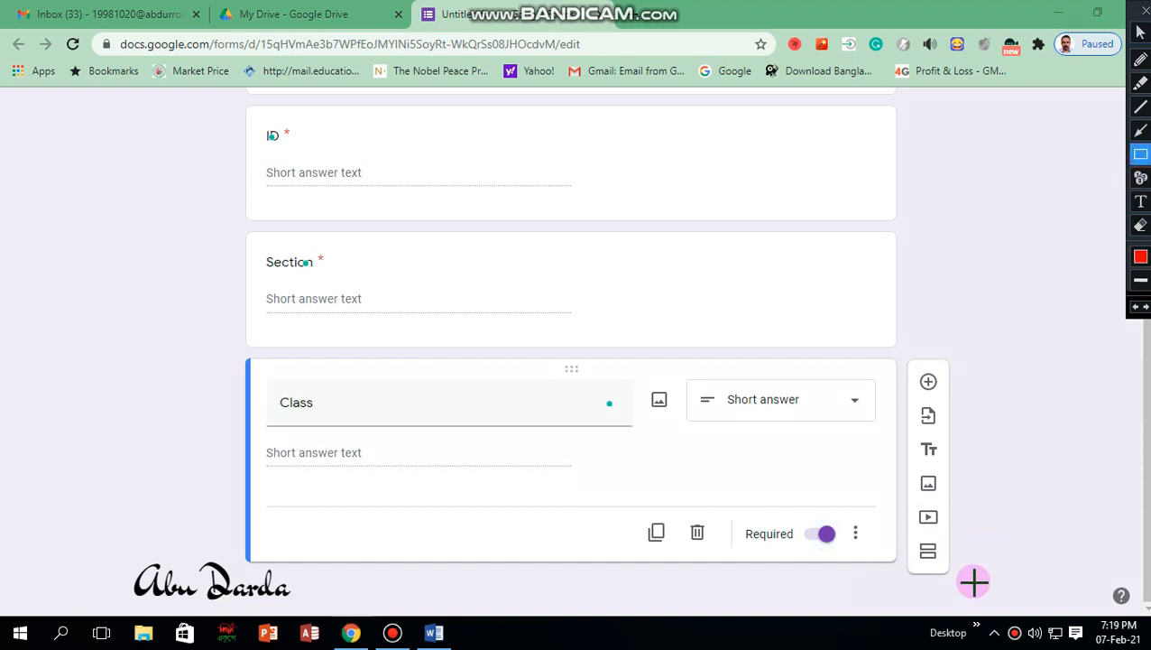
pyautogui.moveTo(972, 588); pyautogui.dragTo(887, 530)
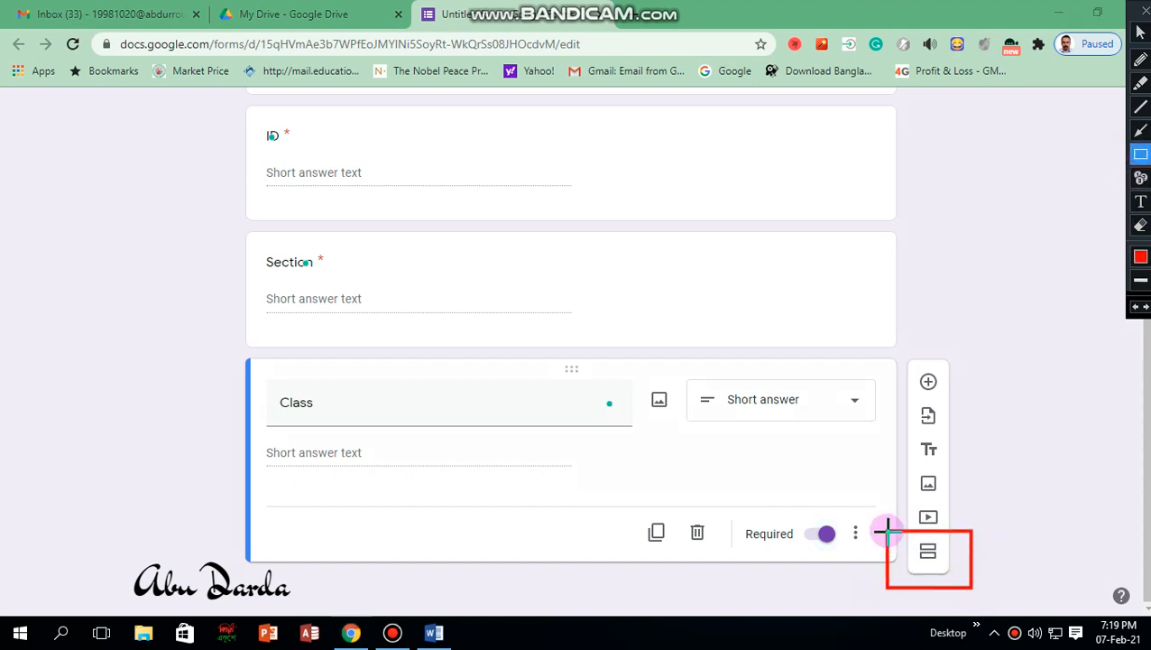
pyautogui.click(1138, 308)
pyautogui.click(1140, 34)
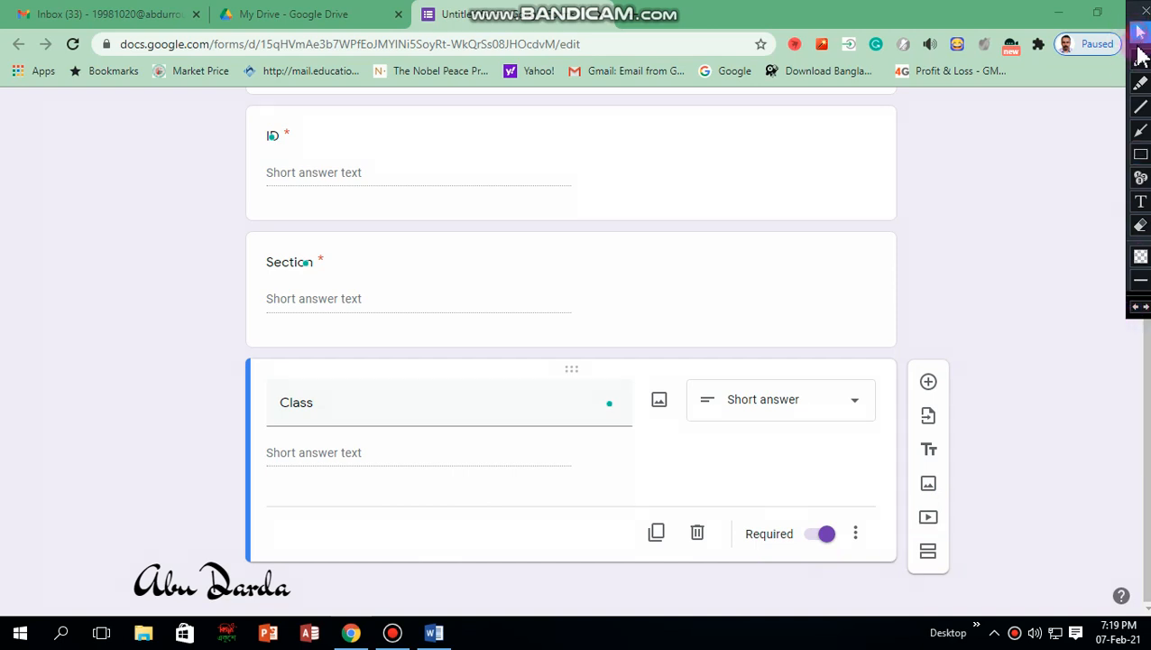
# Step: Add a second section after the "Class" question and title it "Bangla 1st Paper"
pyautogui.click(928, 552)
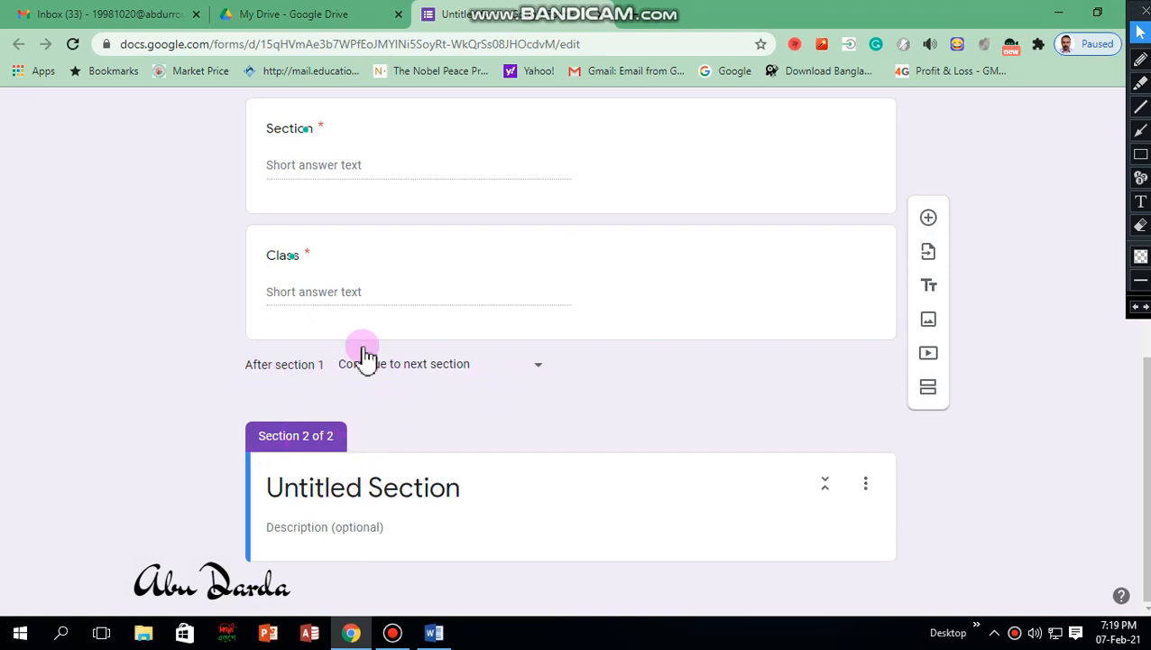
pyautogui.scroll(5, 365, 360)
pyautogui.scroll(2, 373, 376)
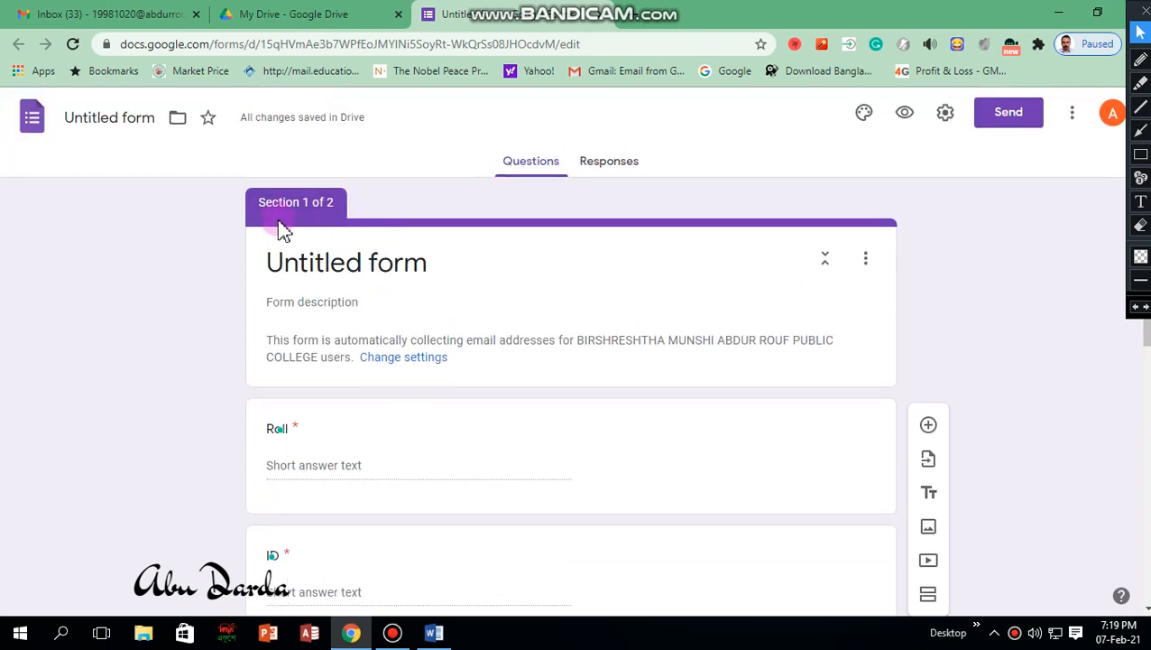
pyautogui.scroll(-6, 357, 364)
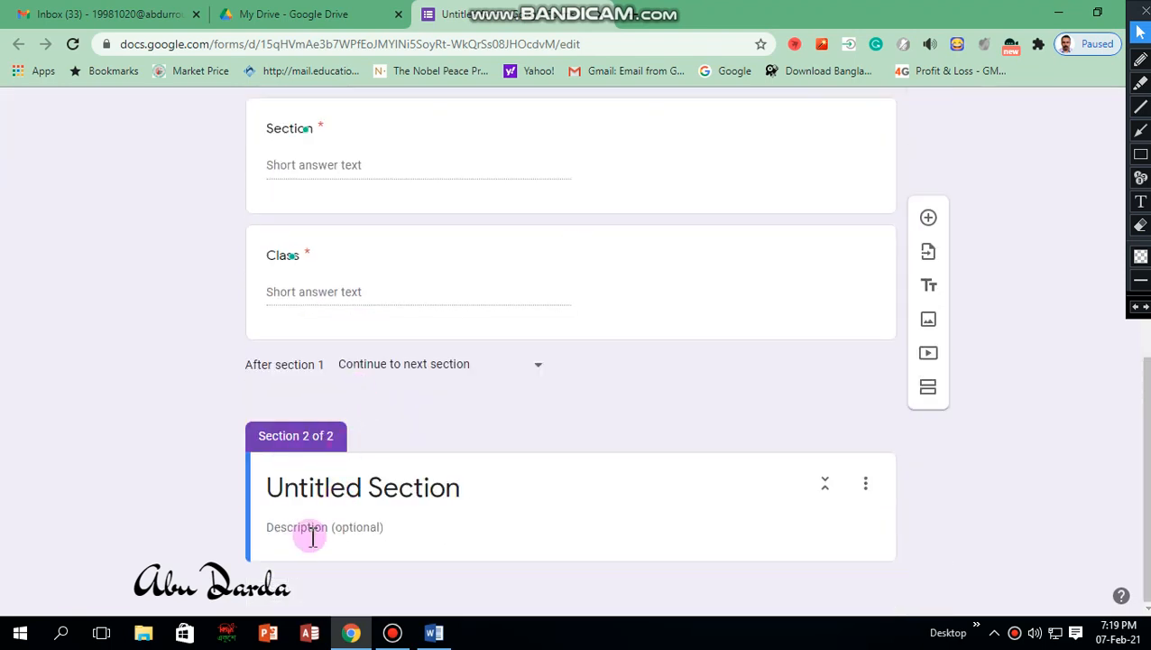
pyautogui.click(352, 492)
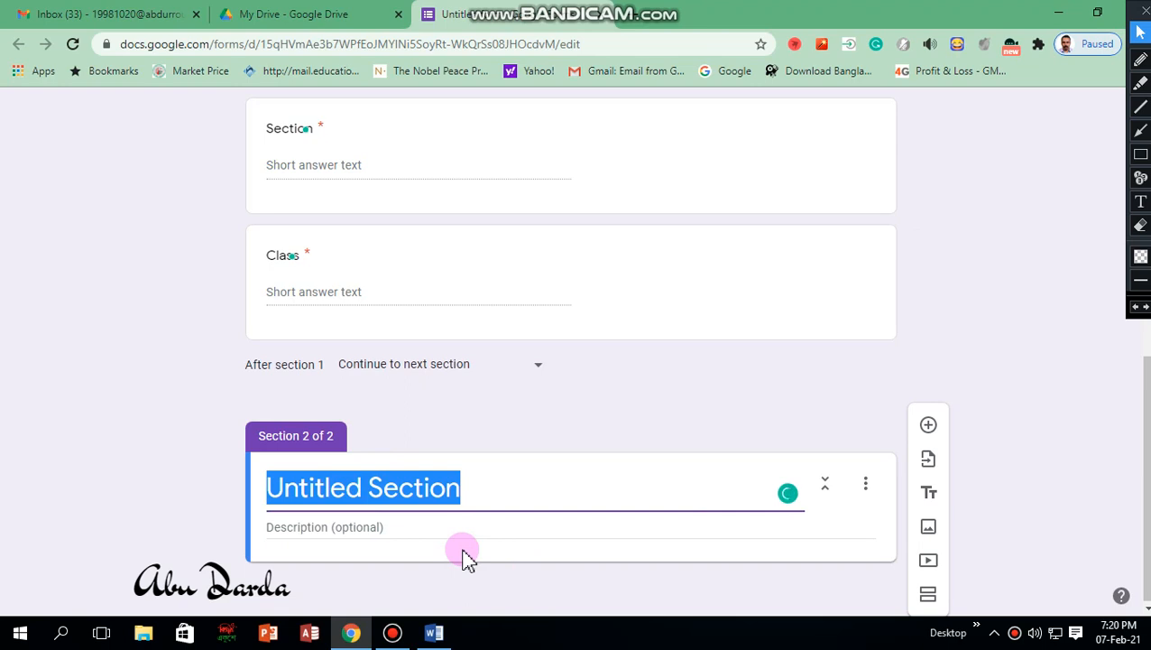
pyautogui.write('Bangla 1st Paper')
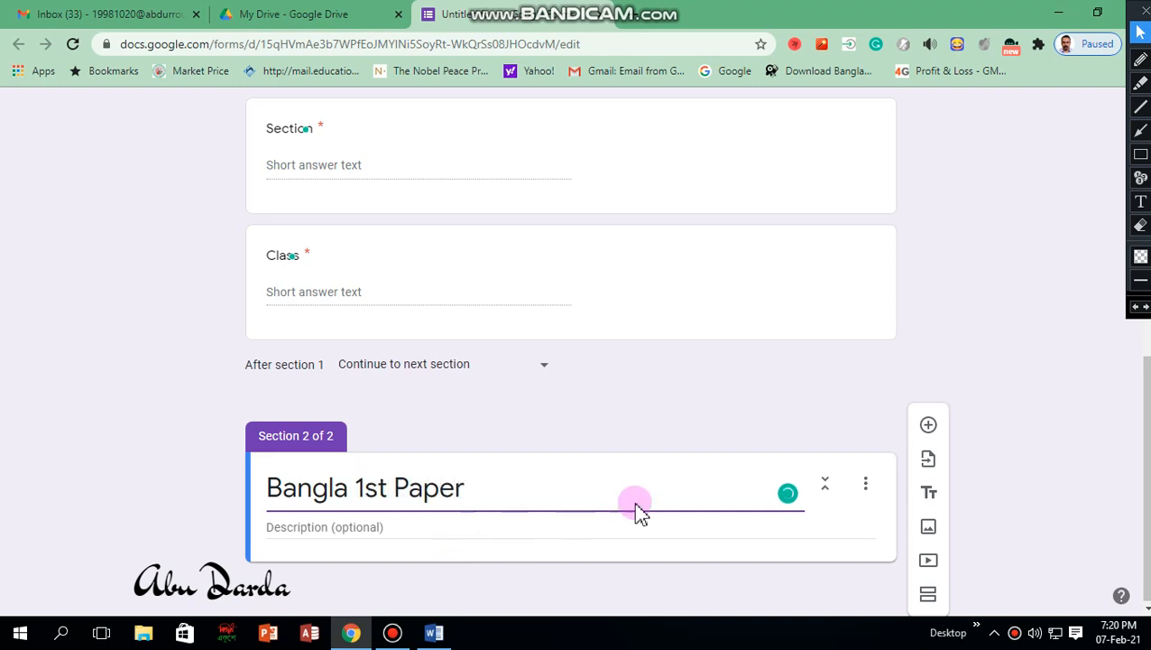
# Step: Add the multiple-choice question "Q-1 What is the capital city of Bangladesh?" with the options Dhaka, Khulna, Chittagong and Rajshahi
pyautogui.click(928, 427)
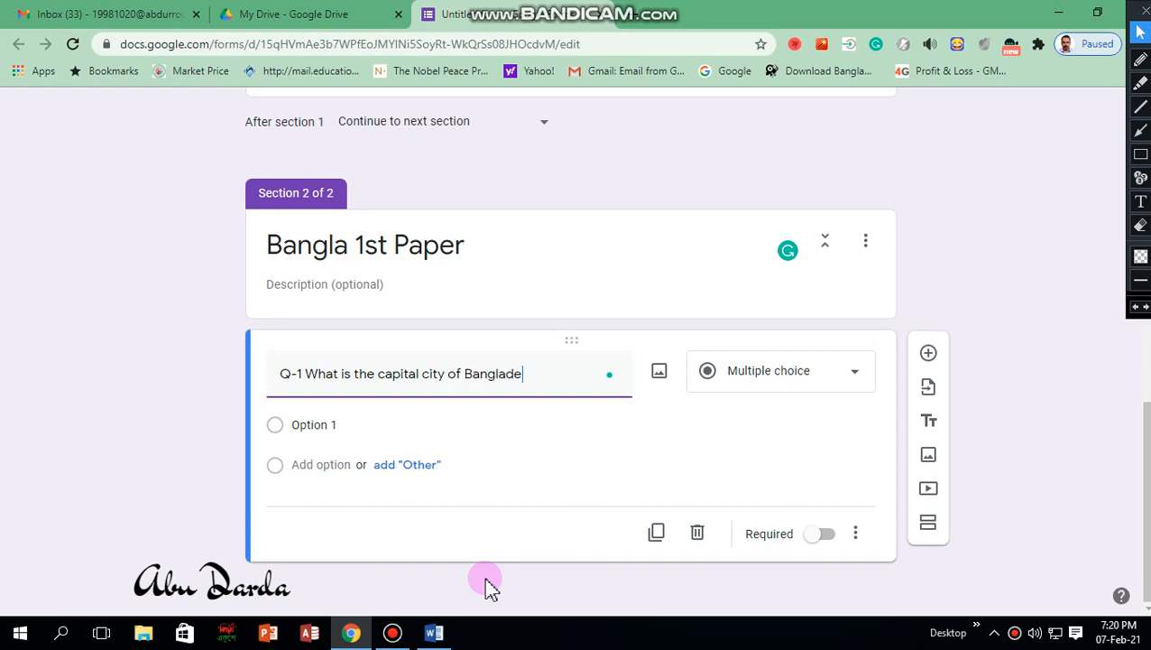
pyautogui.click(307, 424)
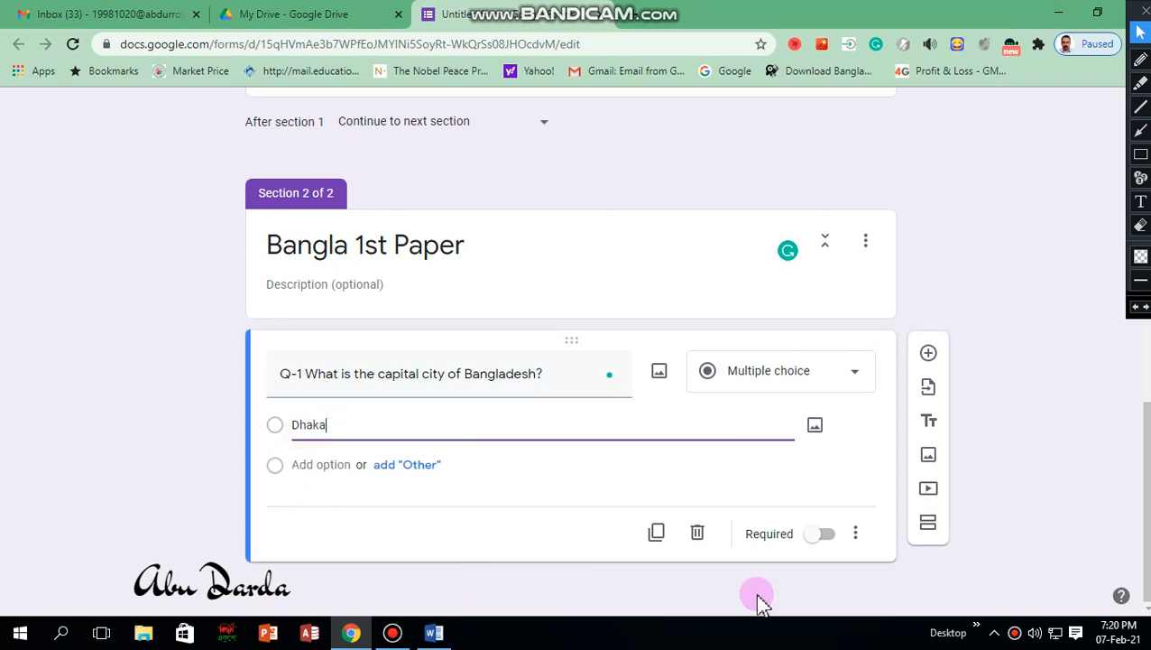
pyautogui.write('Dhaka')
pyautogui.press('Return')
pyautogui.write('Khulna')
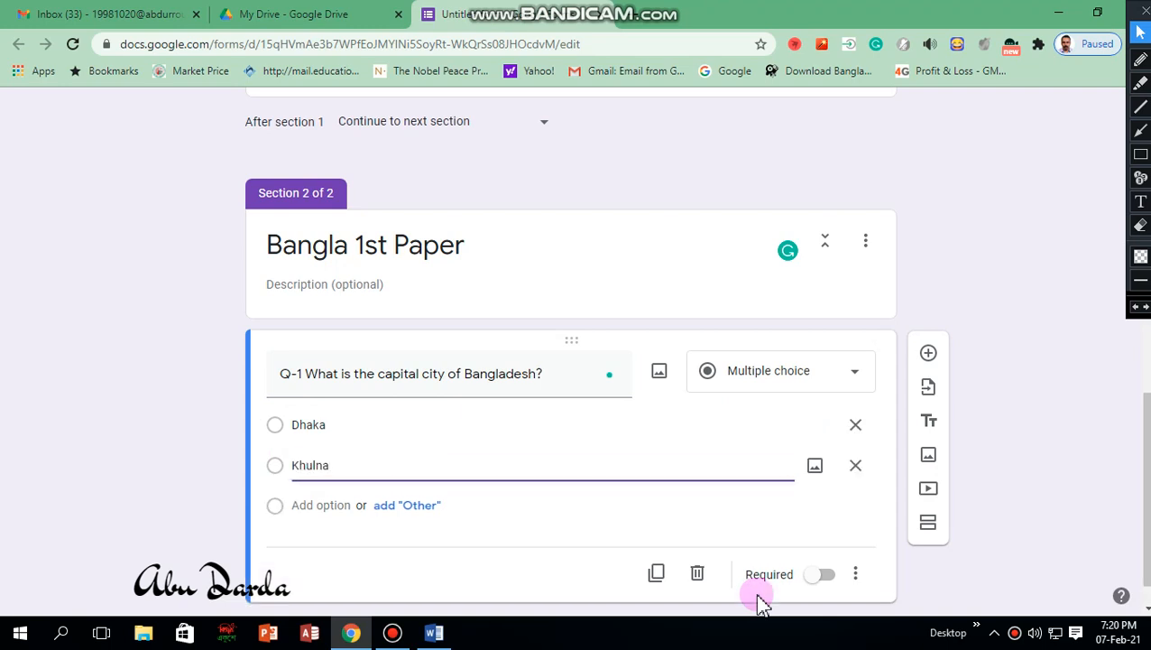
pyautogui.press('Return')
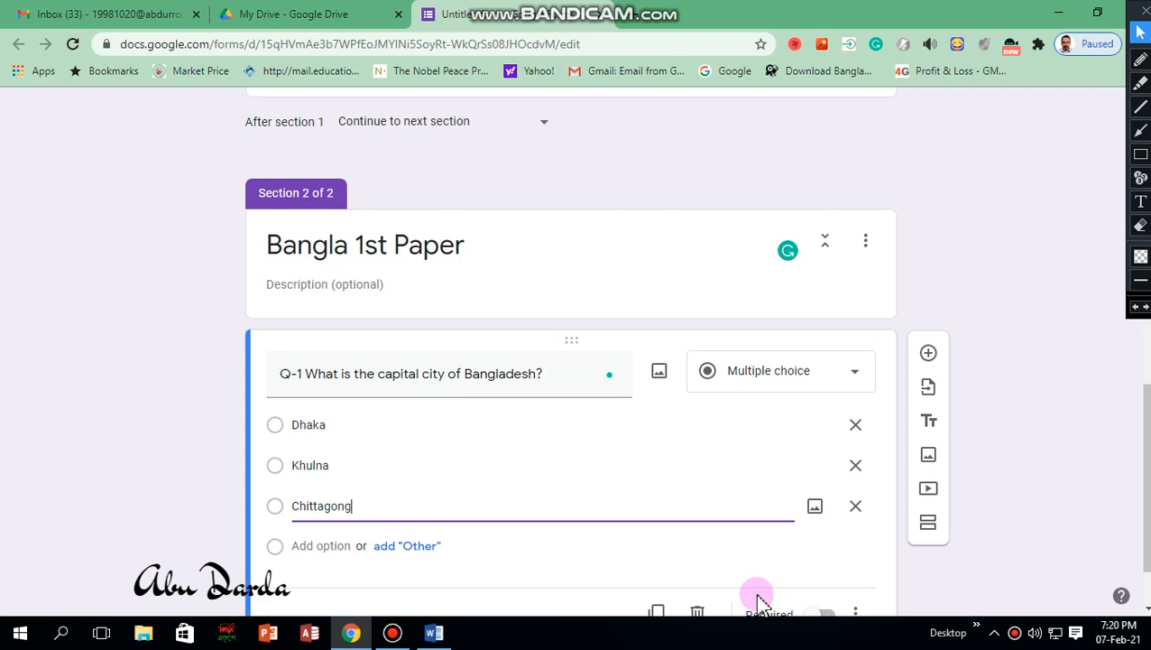
pyautogui.write('Chittagong')
pyautogui.press('Return')
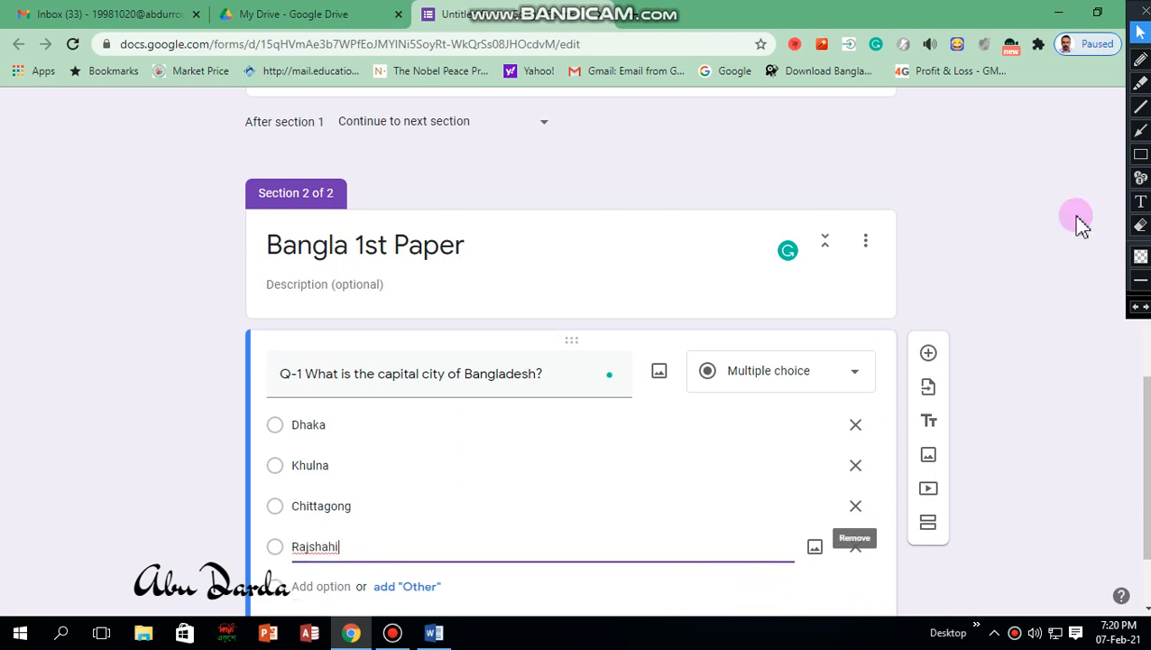
# Step: Add another blank multiple-choice question below Q-1 in the "Bangla 1st Paper" section and select it
pyautogui.click(929, 354)
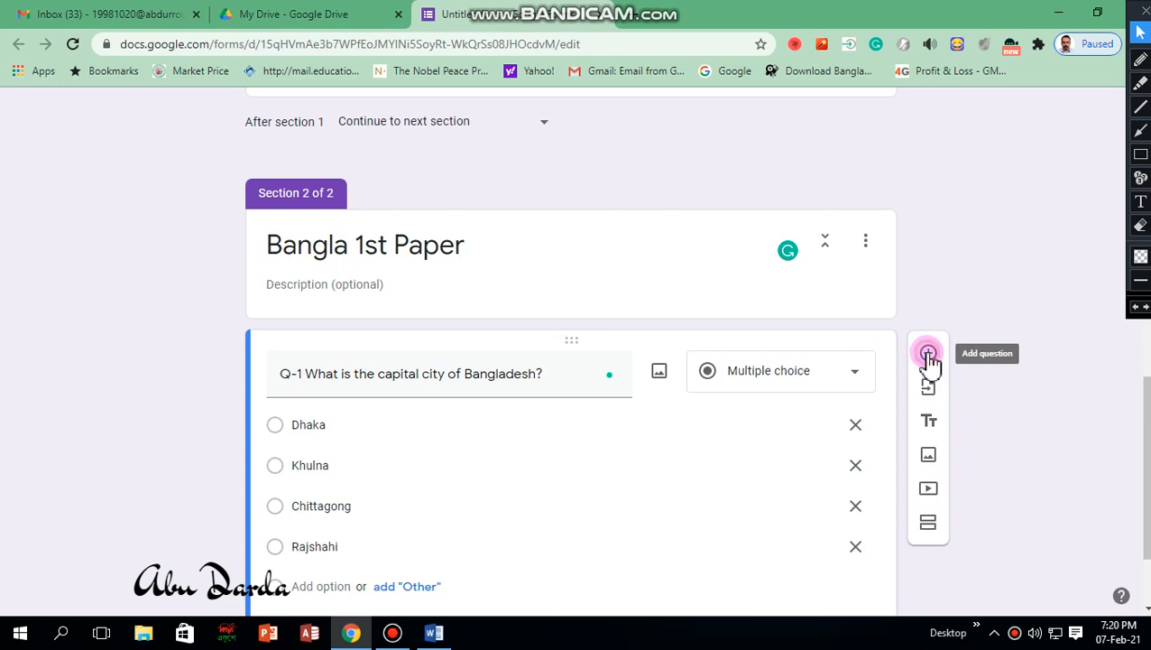
pyautogui.scroll(2, 521, 285)
pyautogui.click(554, 350)
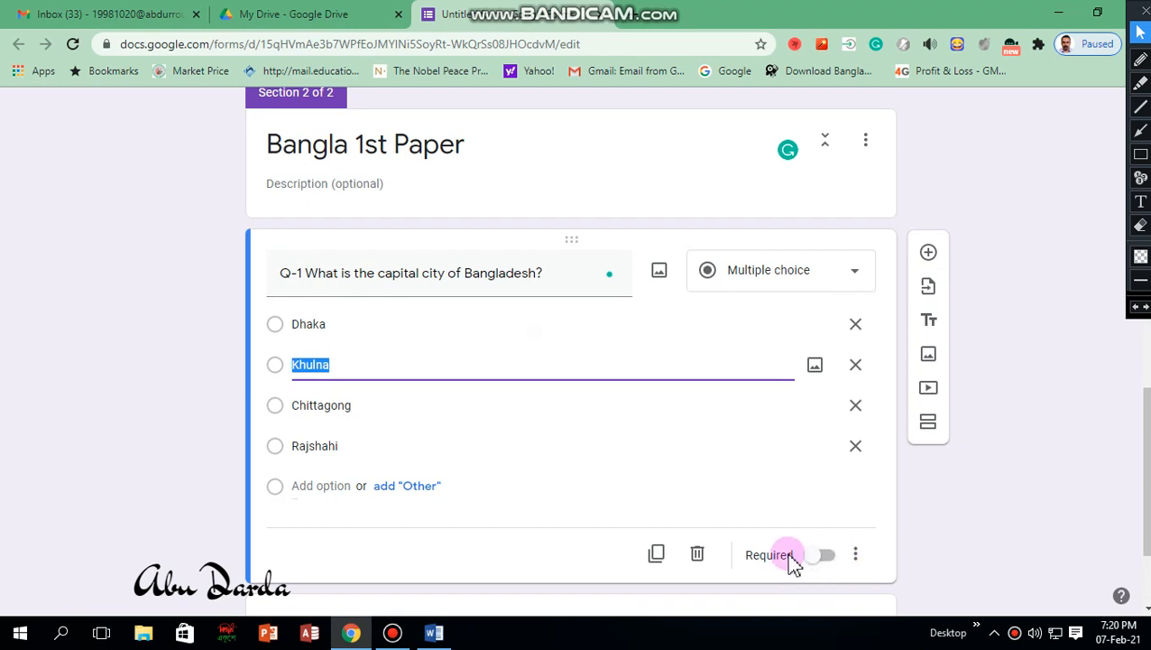
pyautogui.scroll(-2, 534, 379)
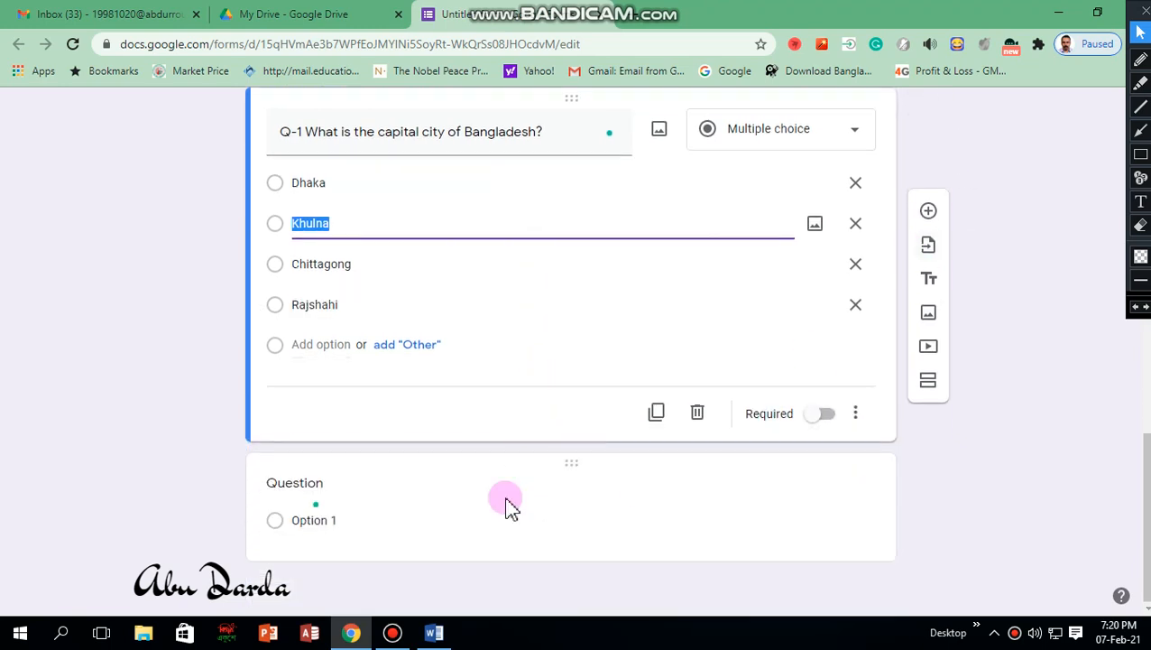
pyautogui.click(510, 499)
# Step: Enable a default quiz point value of 1 in the default settings and save them
pyautogui.scroll(3, 675, 532)
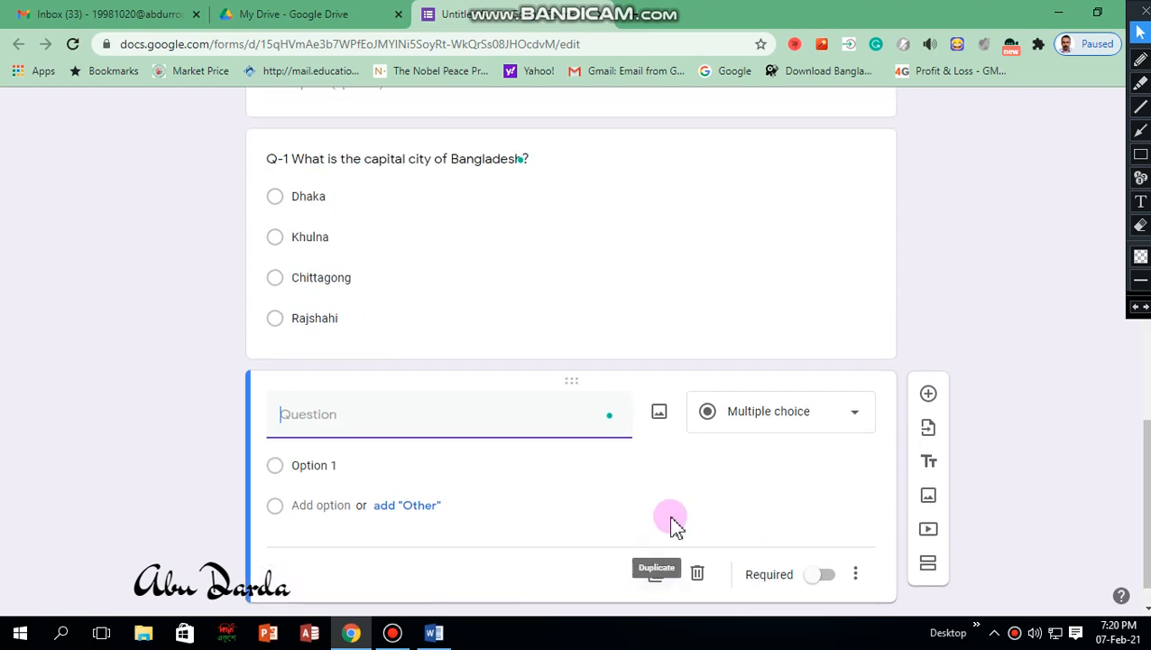
pyautogui.scroll(10, 675, 555)
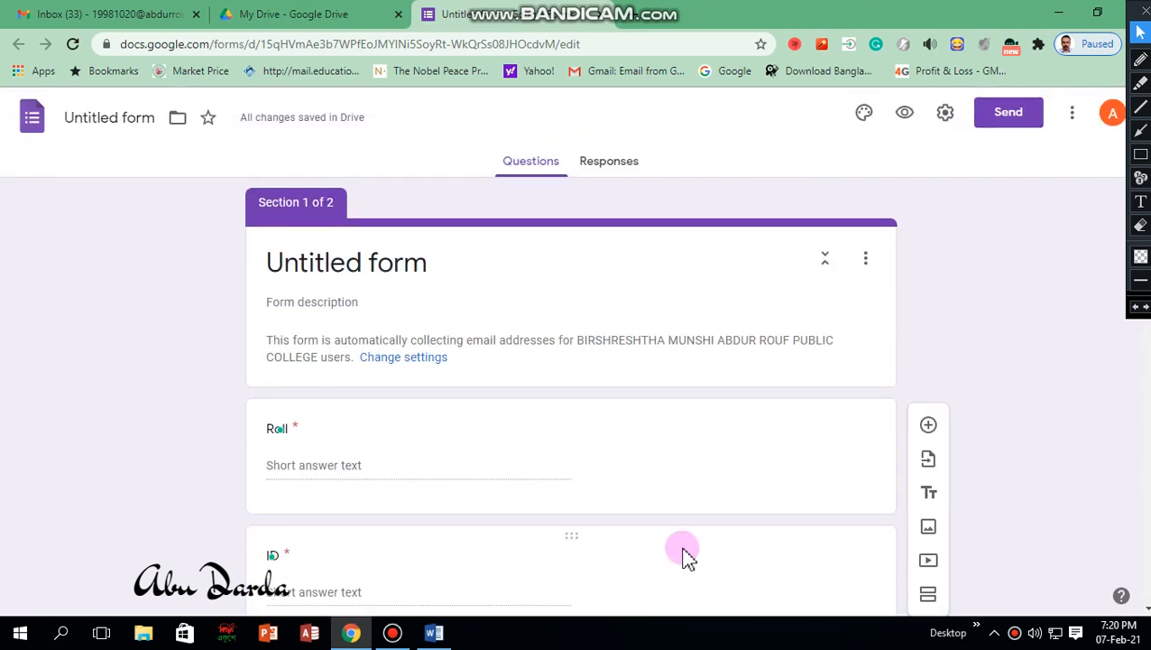
pyautogui.click(1074, 117)
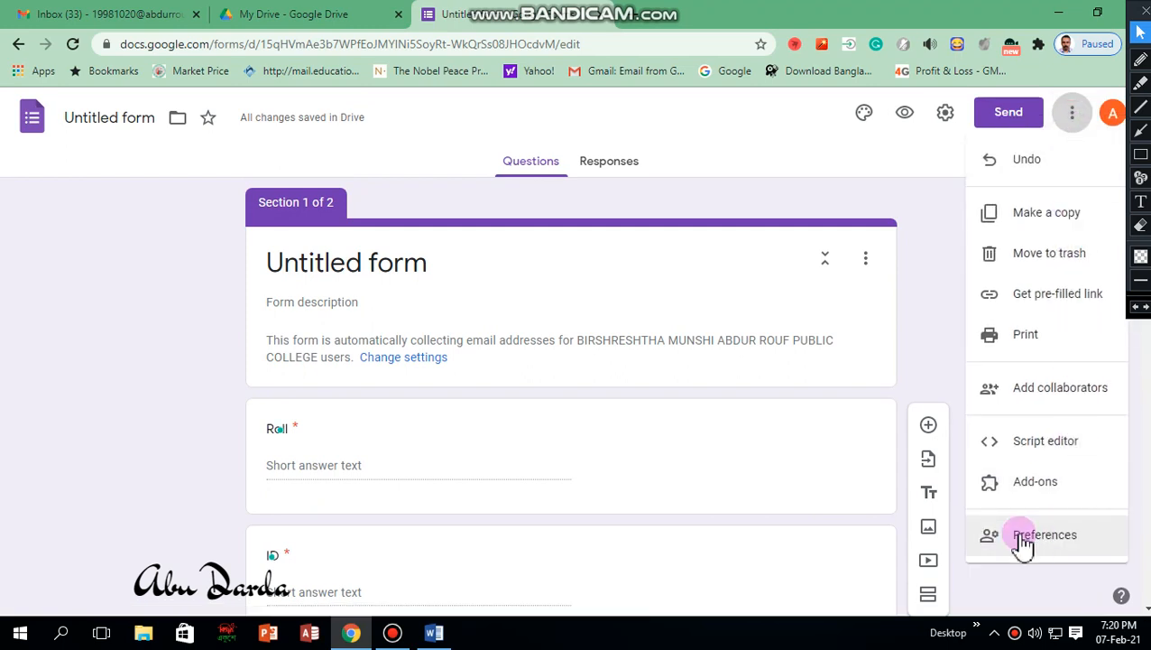
pyautogui.click(1042, 542)
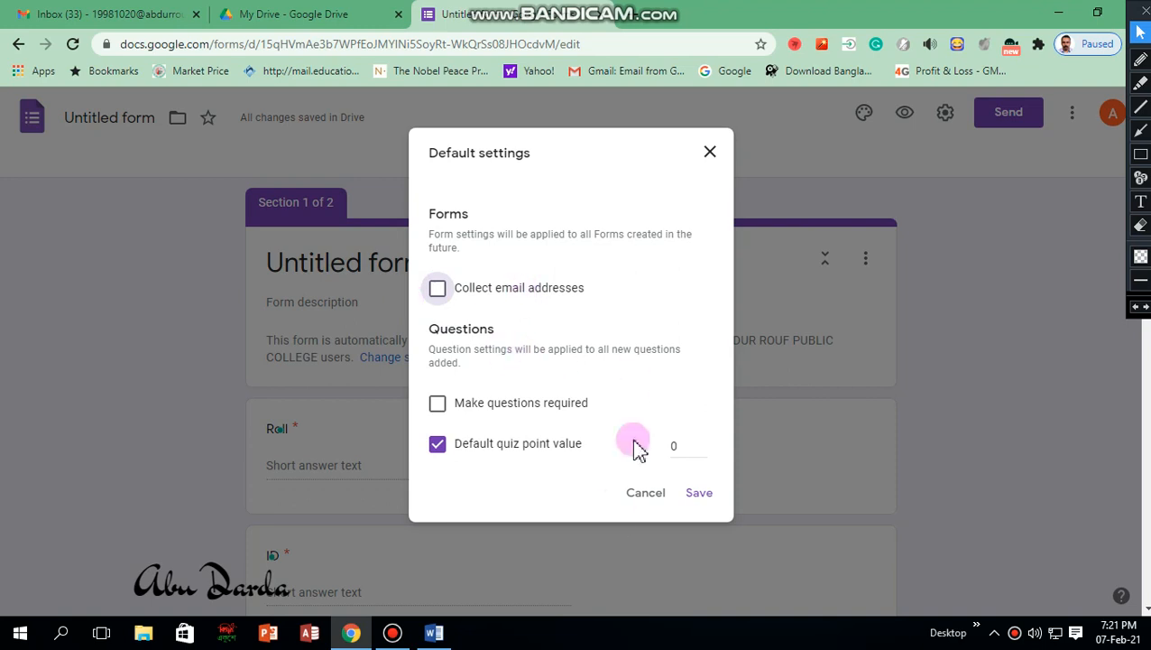
pyautogui.click(704, 492)
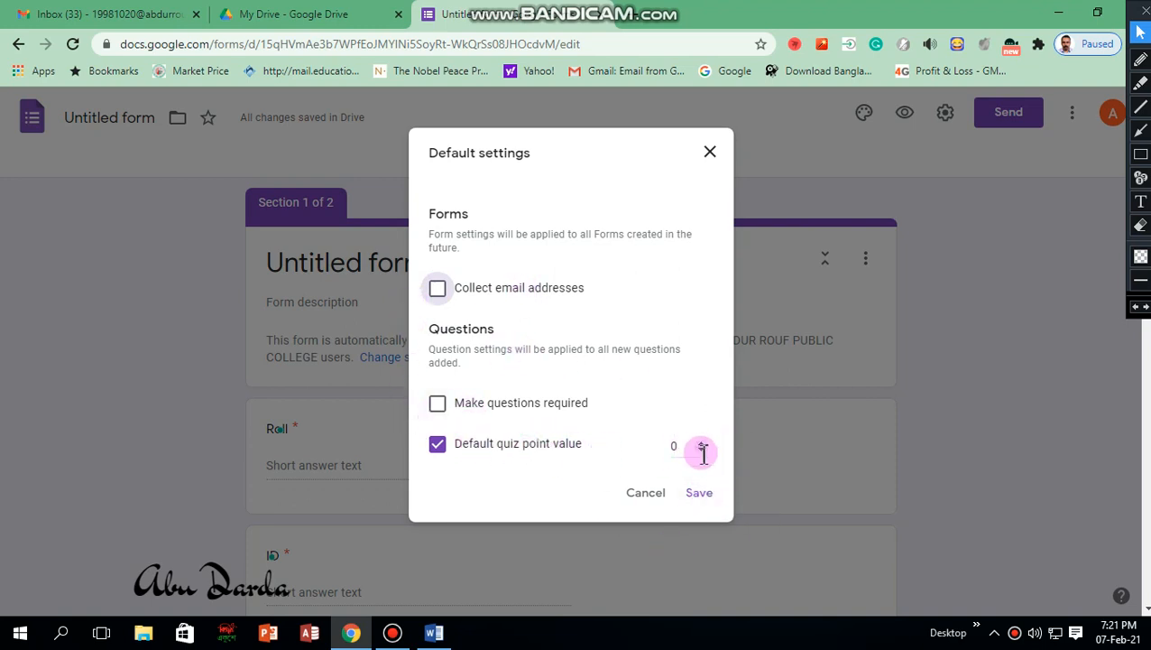
pyautogui.click(696, 493)
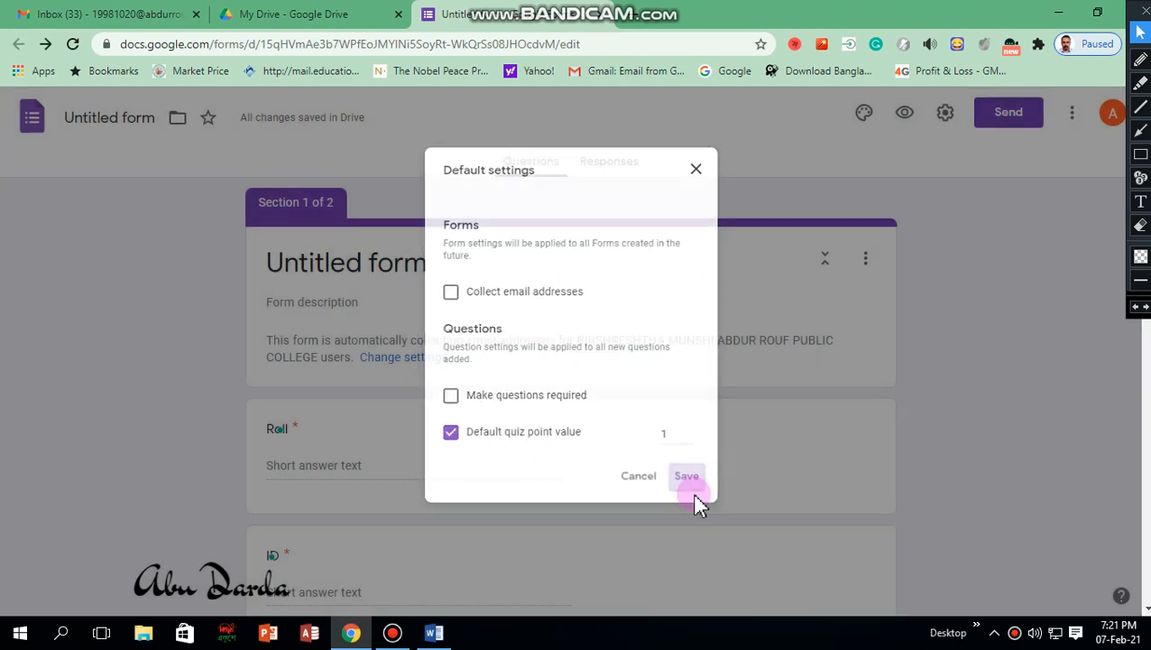
# Step: Go through the form to question Q-1 and select it to review its options
pyautogui.scroll(-11, 623, 440)
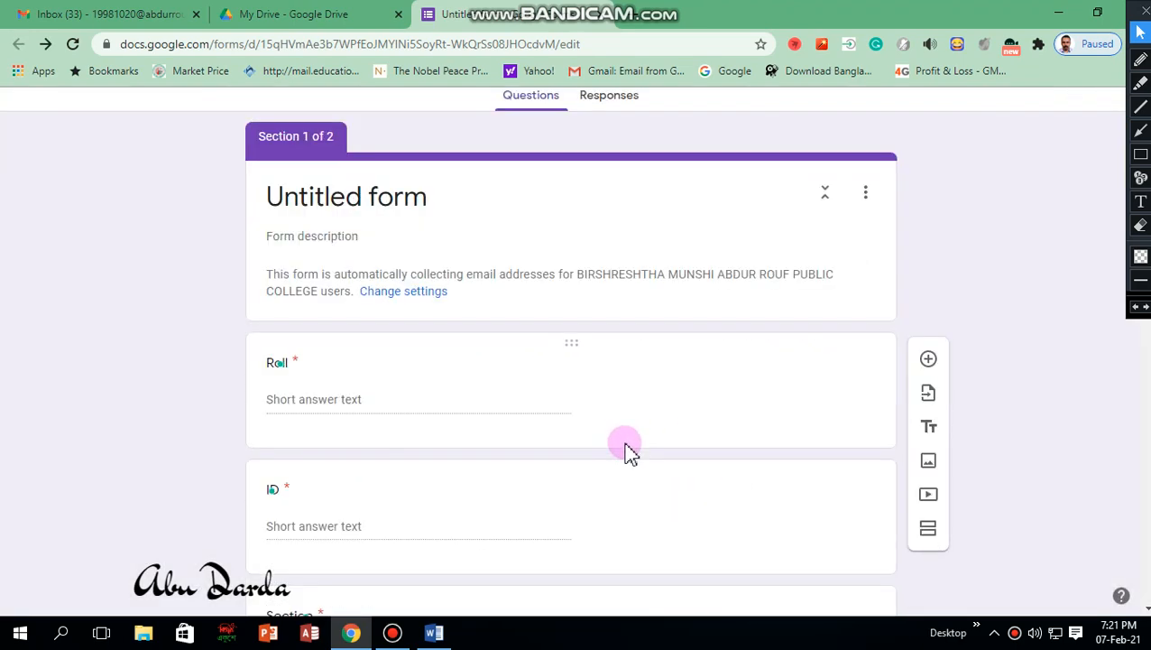
pyautogui.scroll(5, 595, 487)
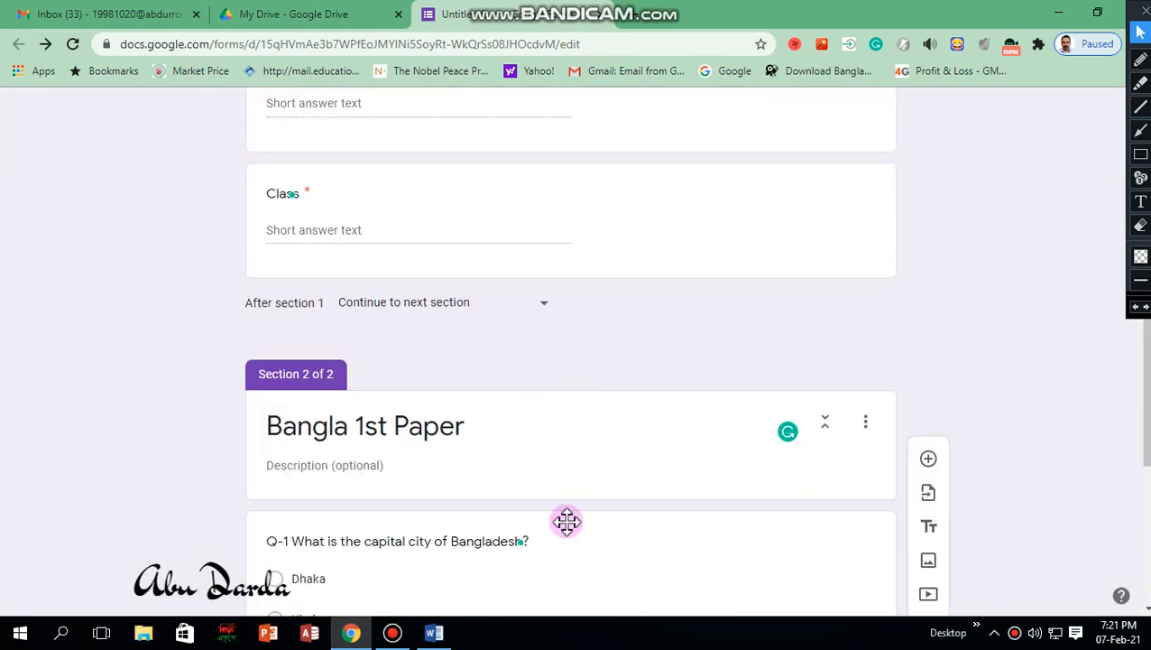
pyautogui.scroll(-3, 582, 510)
pyautogui.click(576, 378)
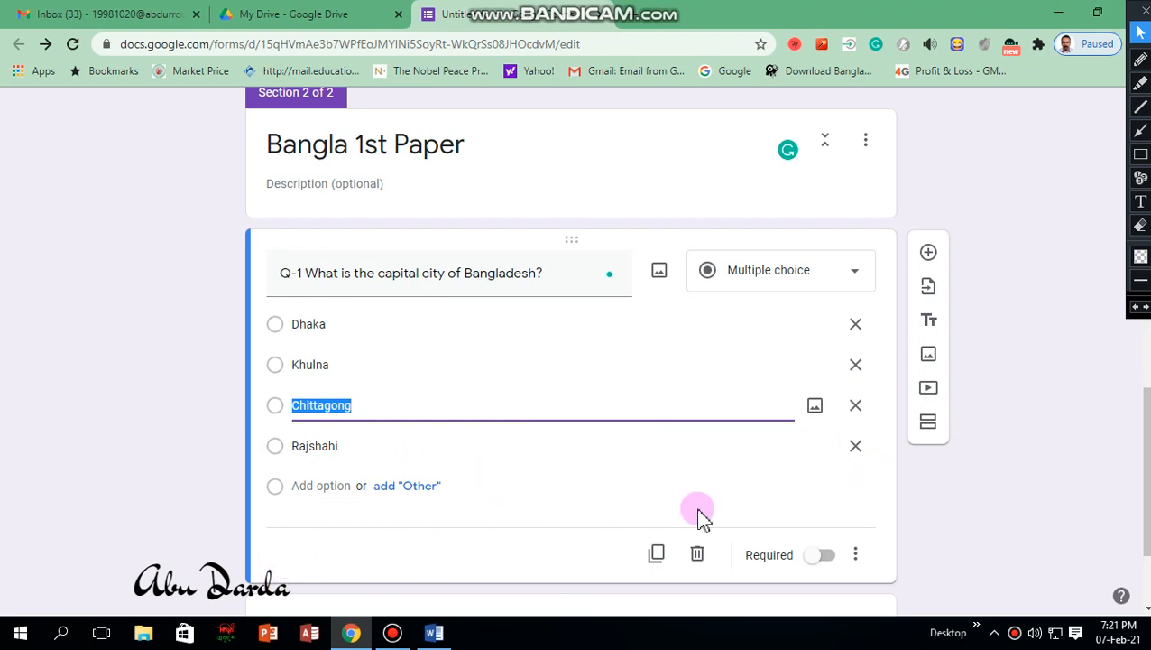
pyautogui.scroll(10, 971, 415)
pyautogui.scroll(2, 971, 415)
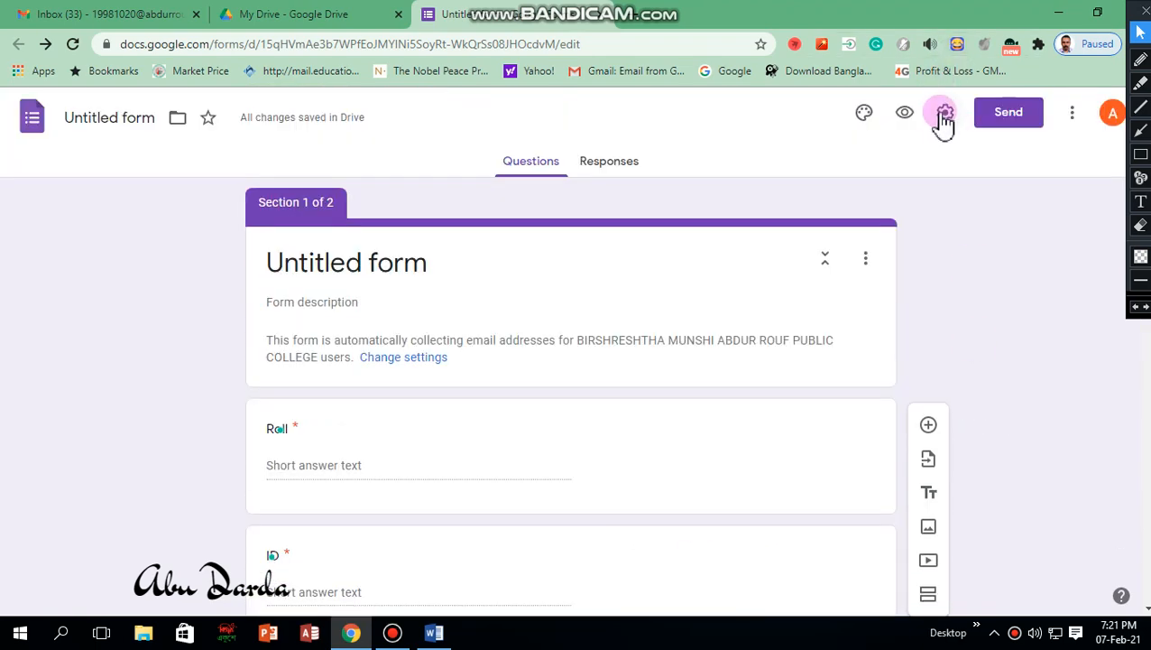
# Step: In the form's general settings, turn off response receipts and limit respondents to 1 response
pyautogui.click(944, 113)
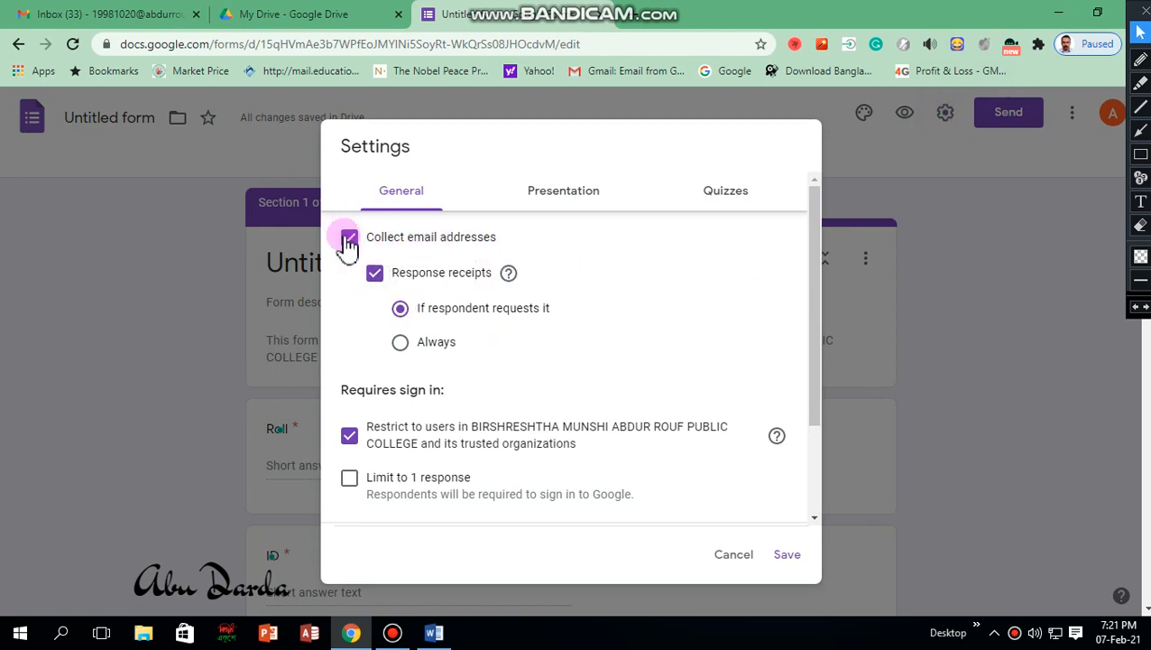
pyautogui.click(374, 277)
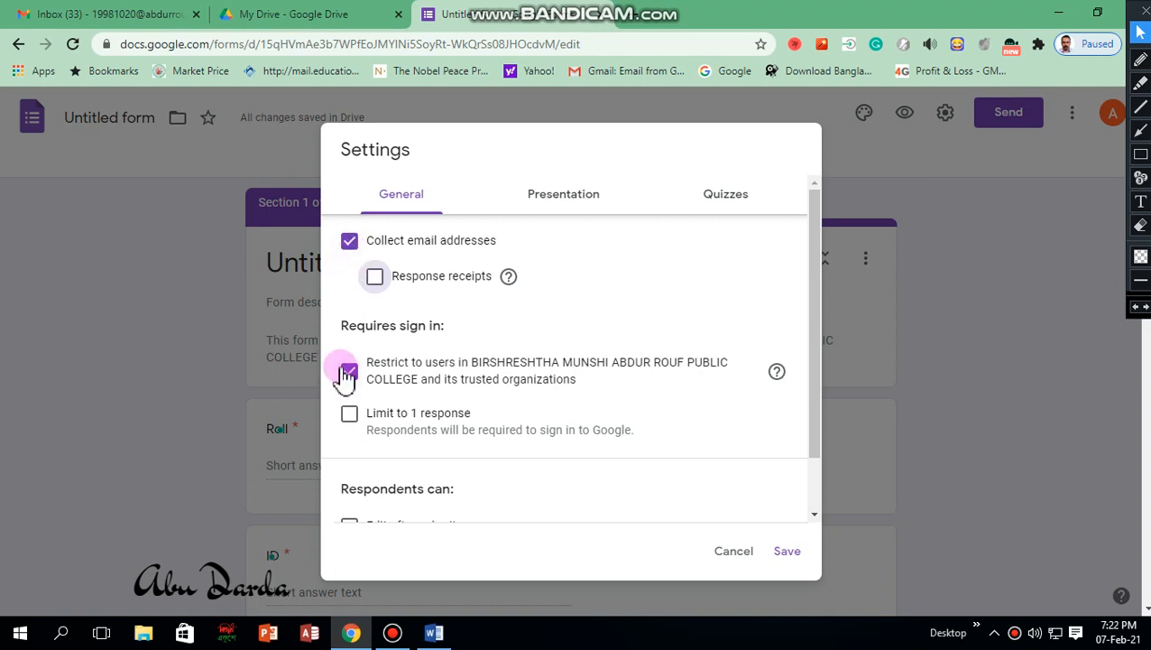
pyautogui.click(350, 417)
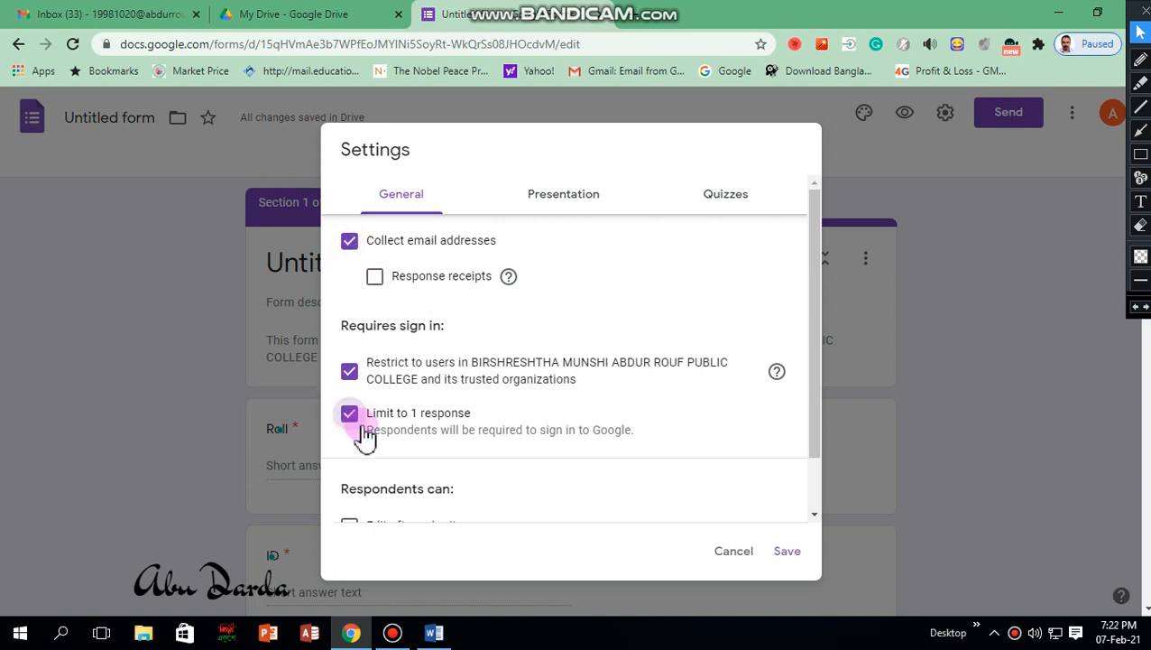
pyautogui.scroll(-4, 366, 437)
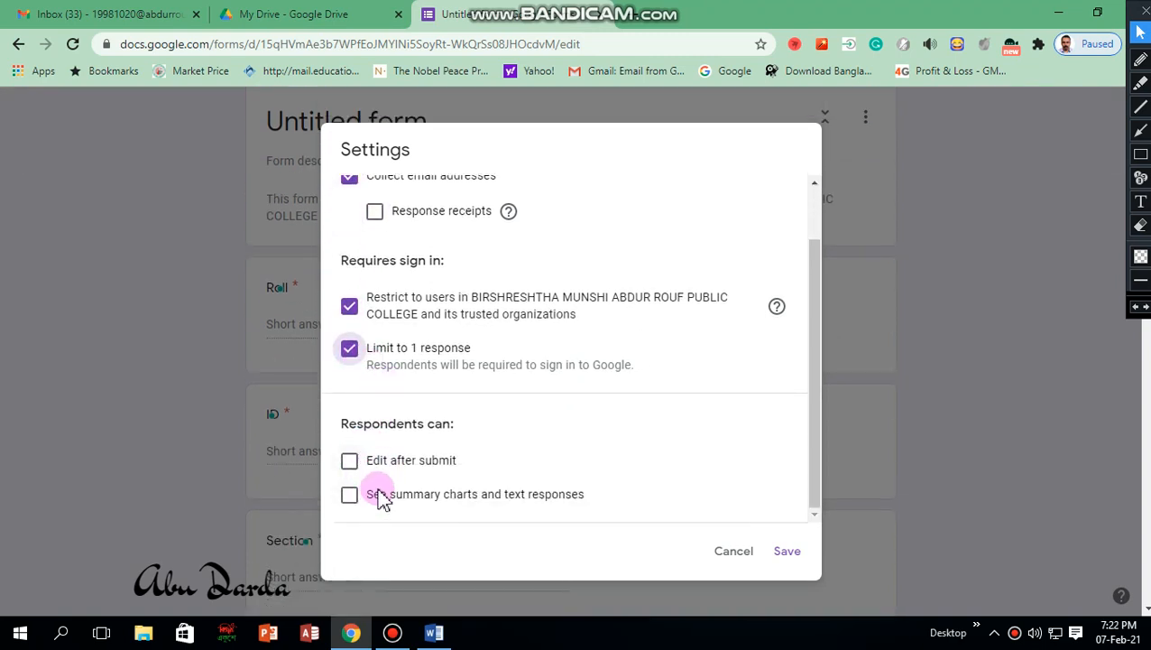
pyautogui.scroll(5, 555, 424)
# Step: Enable shuffled question order and make the form a quiz
pyautogui.click(567, 206)
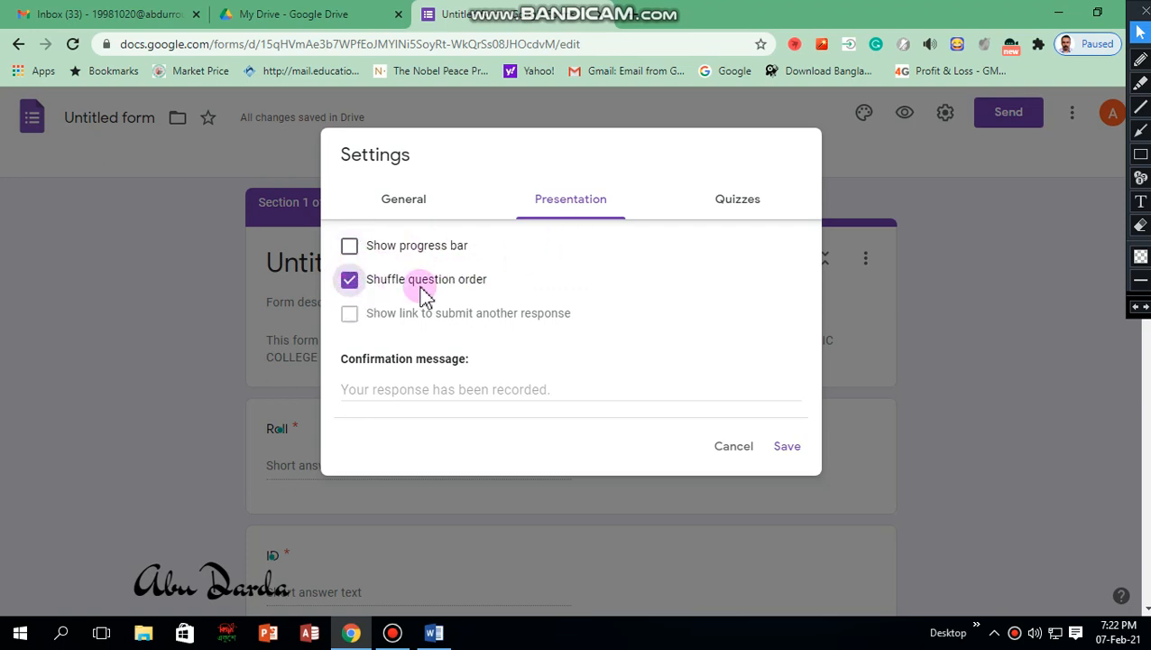
pyautogui.click(721, 203)
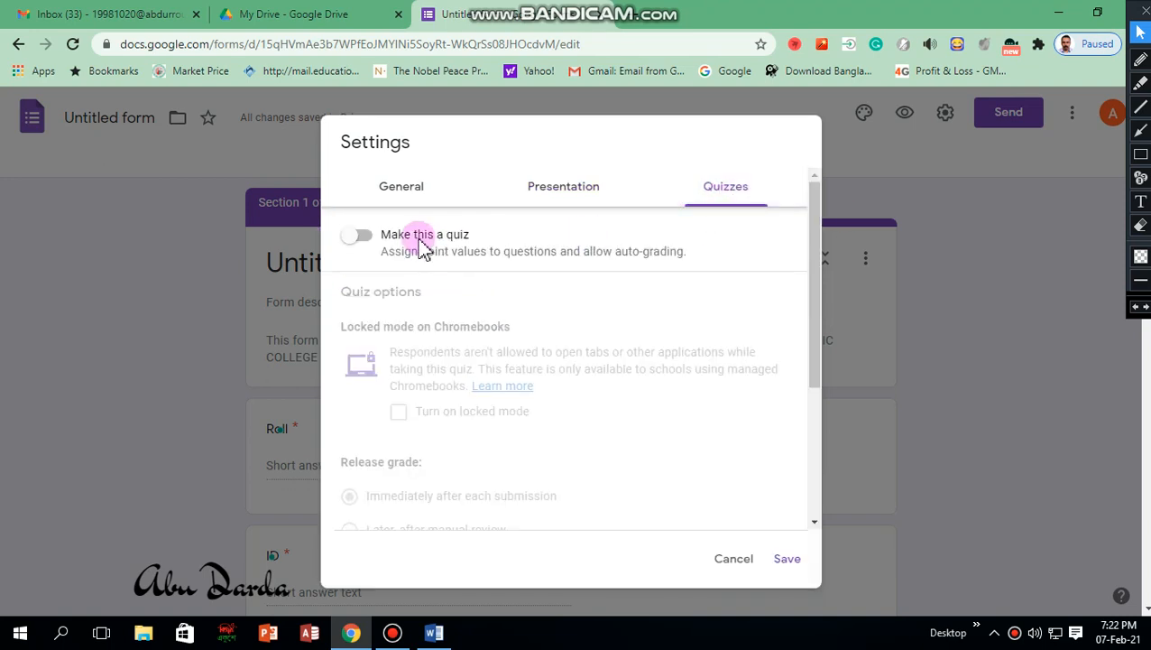
pyautogui.click(365, 236)
pyautogui.scroll(-2, 385, 370)
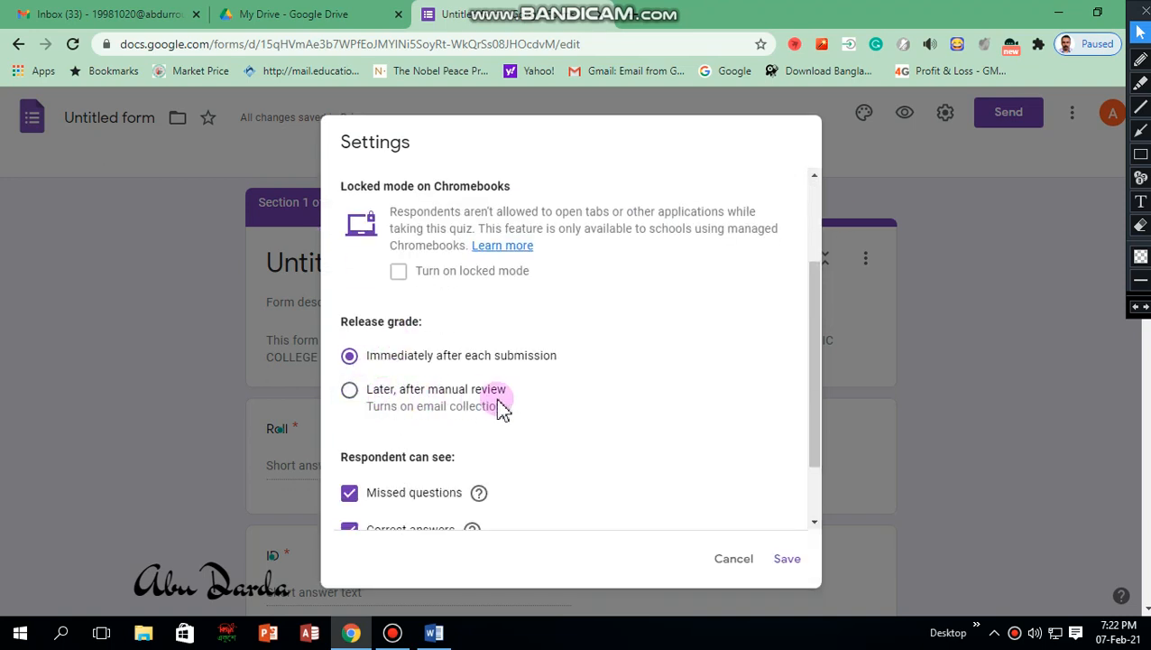
# Step: Set grade release to later, after manual review, hide missed questions, correct answers and point values from respondents, and save the settings
pyautogui.click(349, 392)
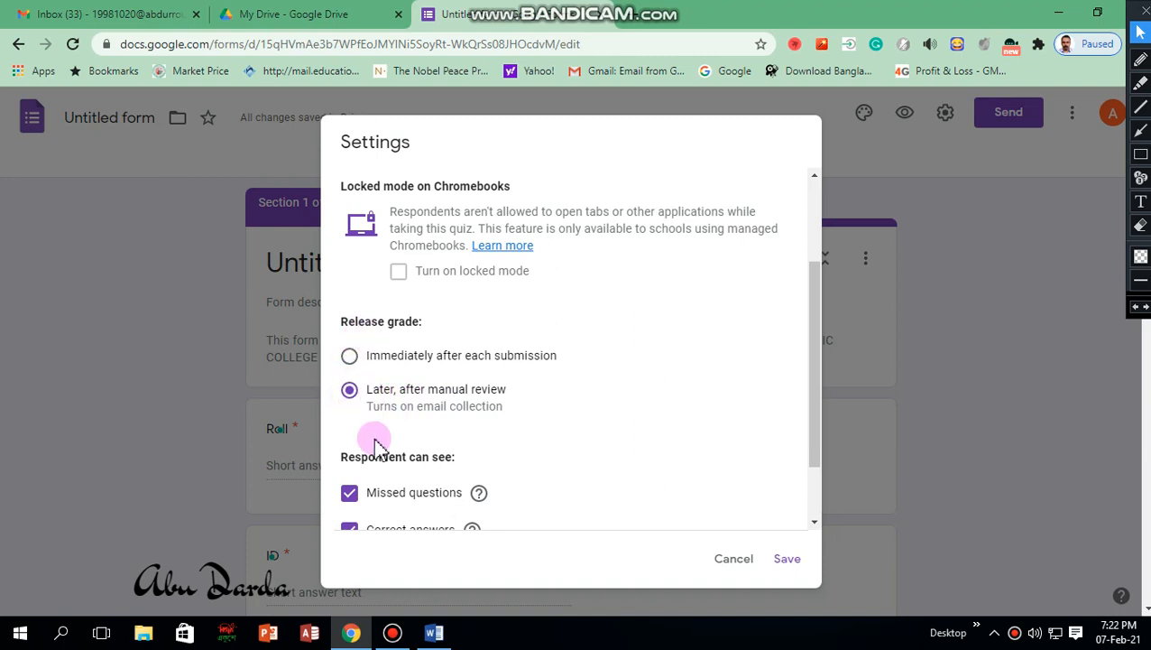
pyautogui.scroll(-1, 370, 451)
pyautogui.click(351, 409)
pyautogui.click(351, 446)
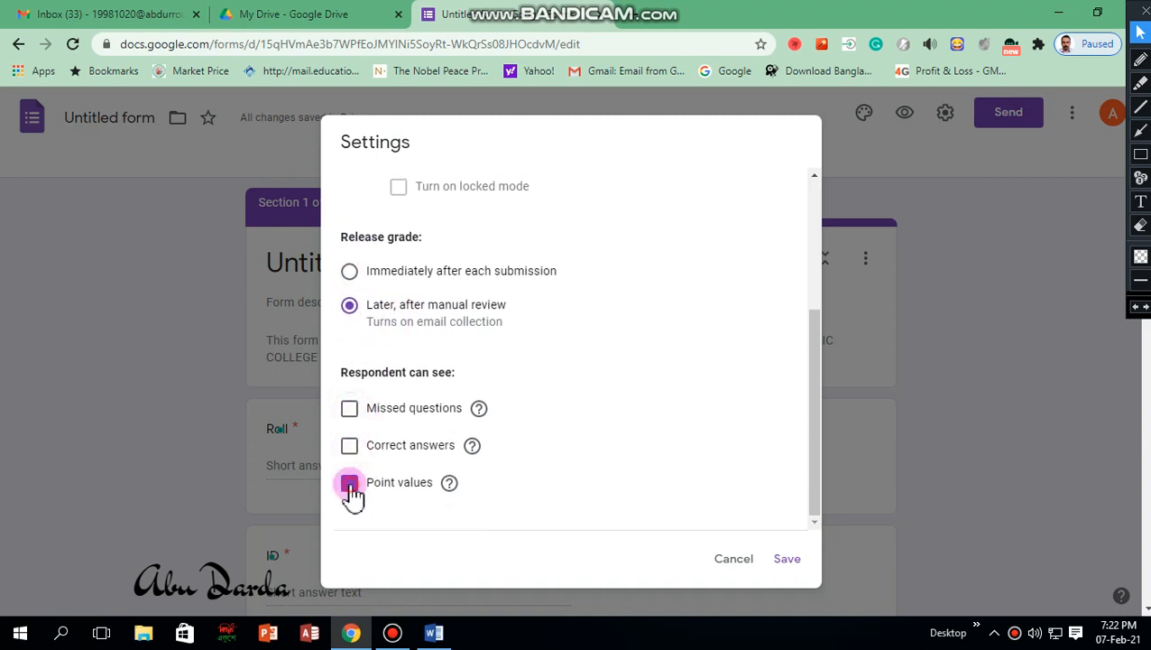
pyautogui.click(350, 482)
pyautogui.click(787, 559)
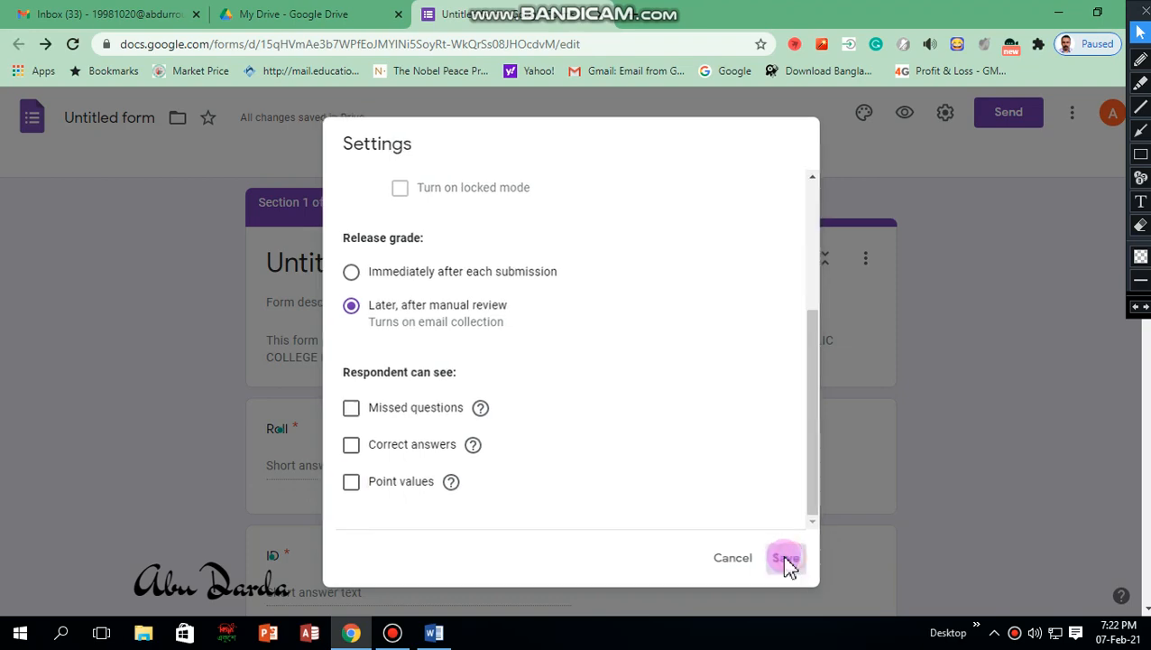
# Step: Mark Dhaka as the correct answer in the answer key of question Q-1, worth 1 point
pyautogui.scroll(-10, 706, 445)
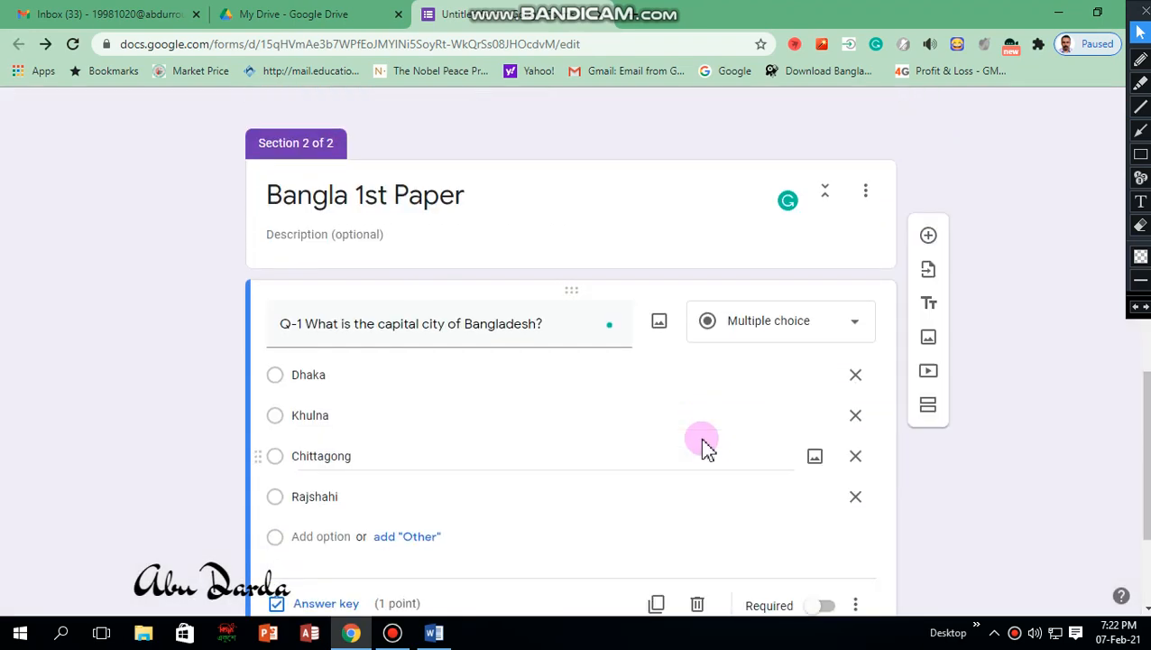
pyautogui.scroll(-2, 437, 578)
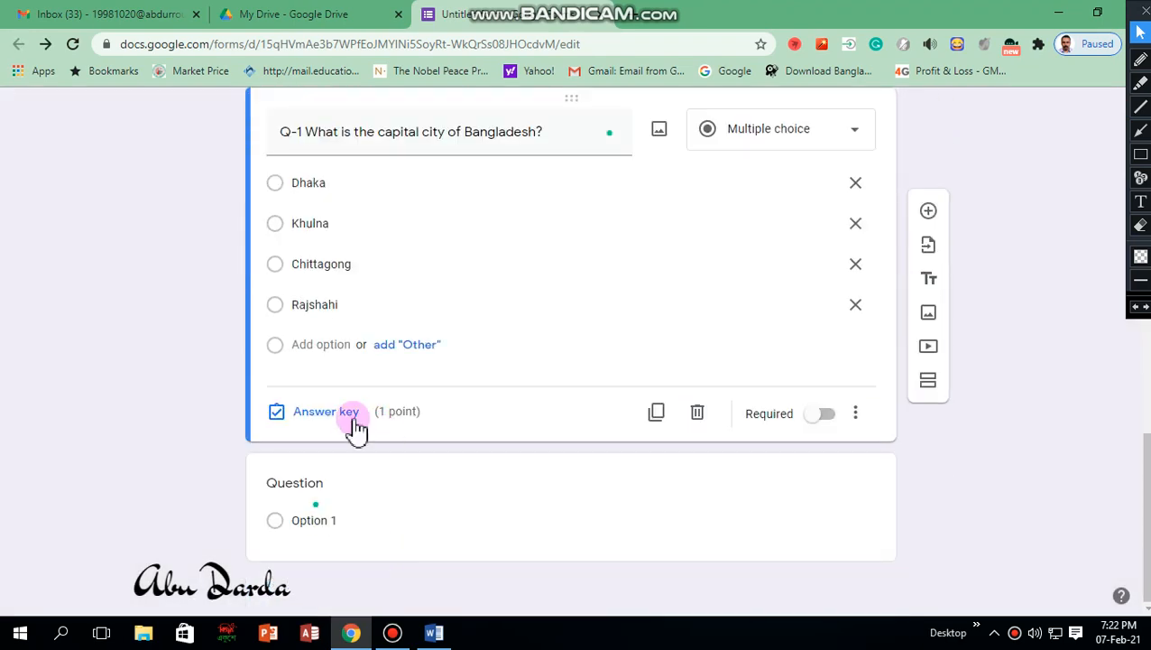
pyautogui.click(327, 411)
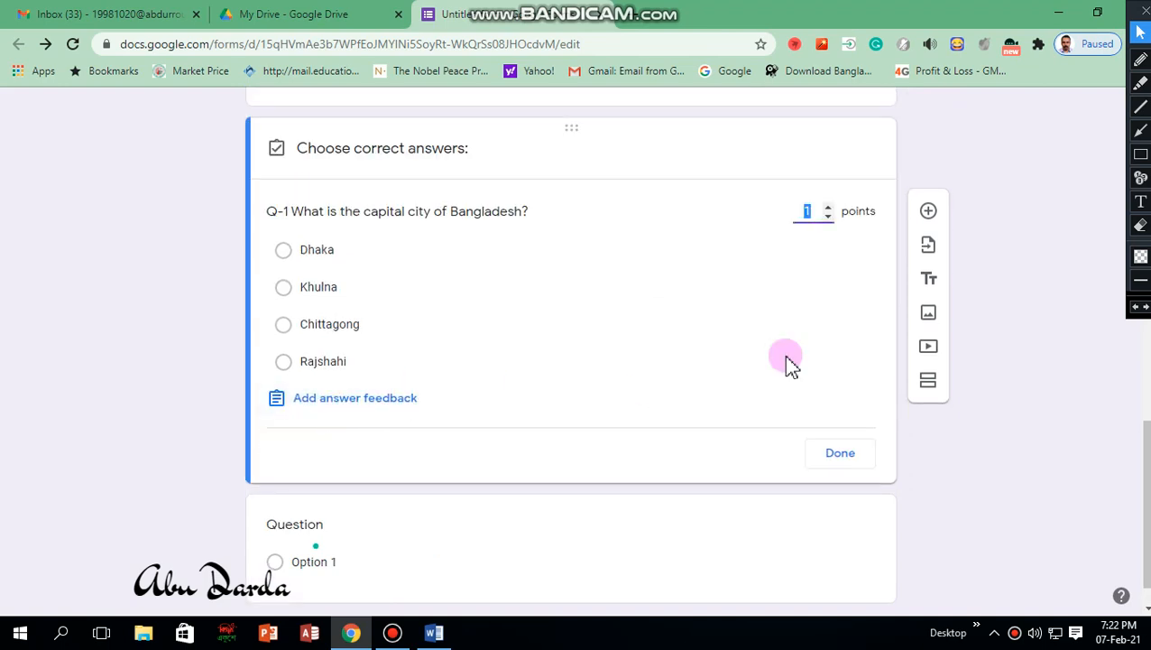
pyautogui.click(807, 213)
pyautogui.click(283, 253)
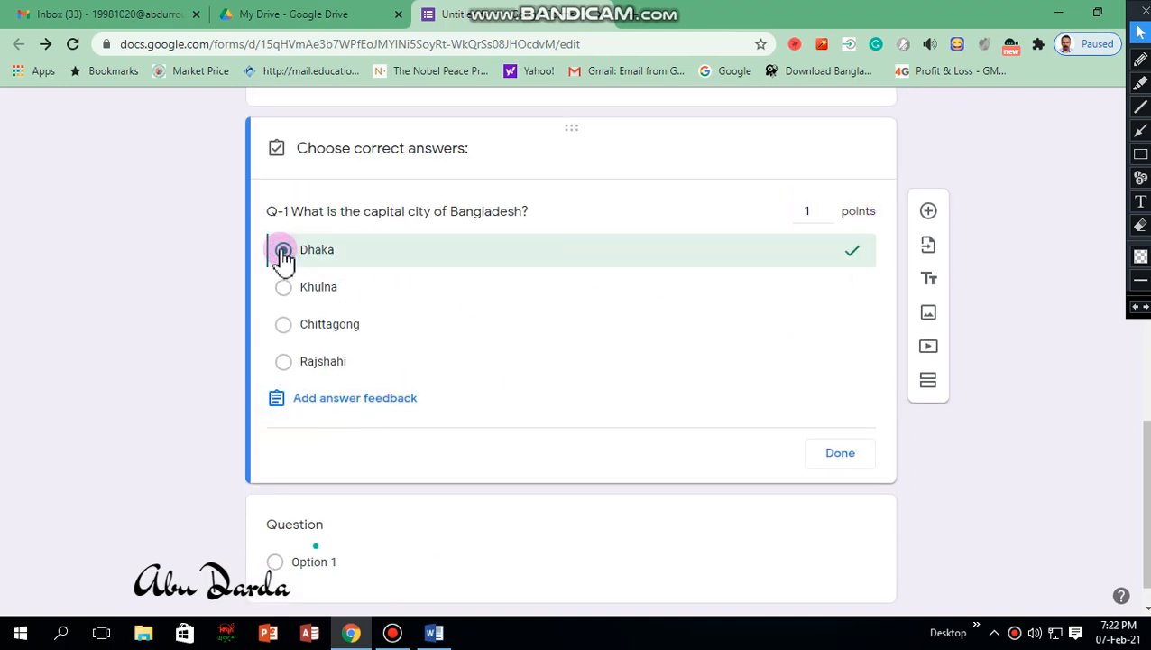
pyautogui.click(840, 458)
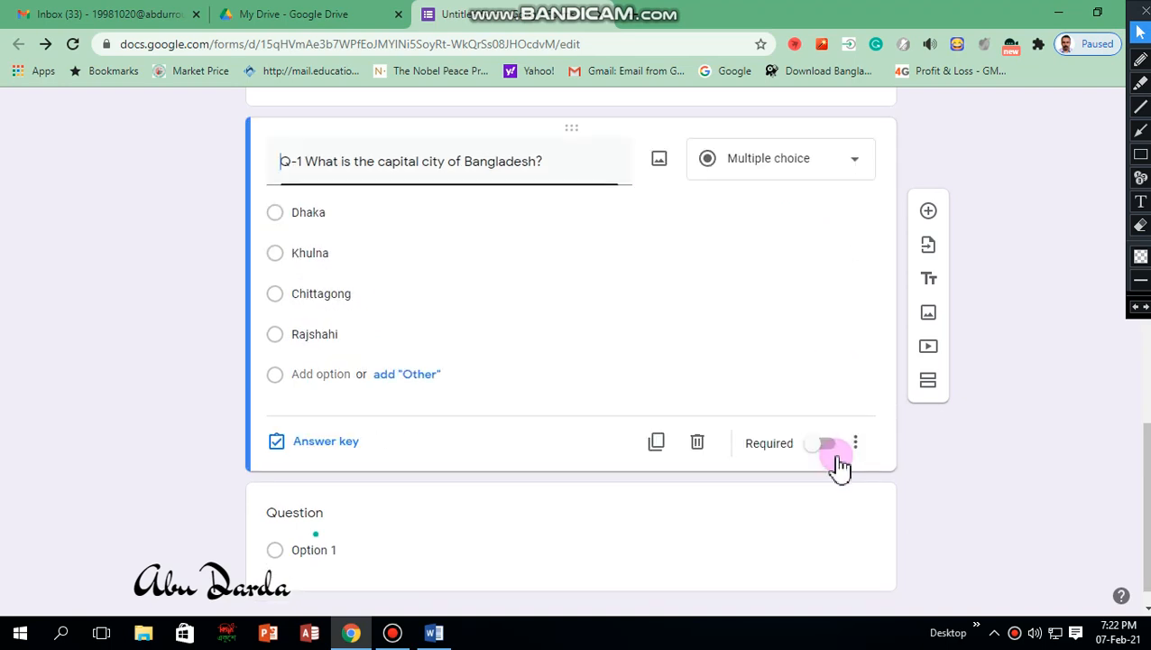
pyautogui.scroll(2, 729, 382)
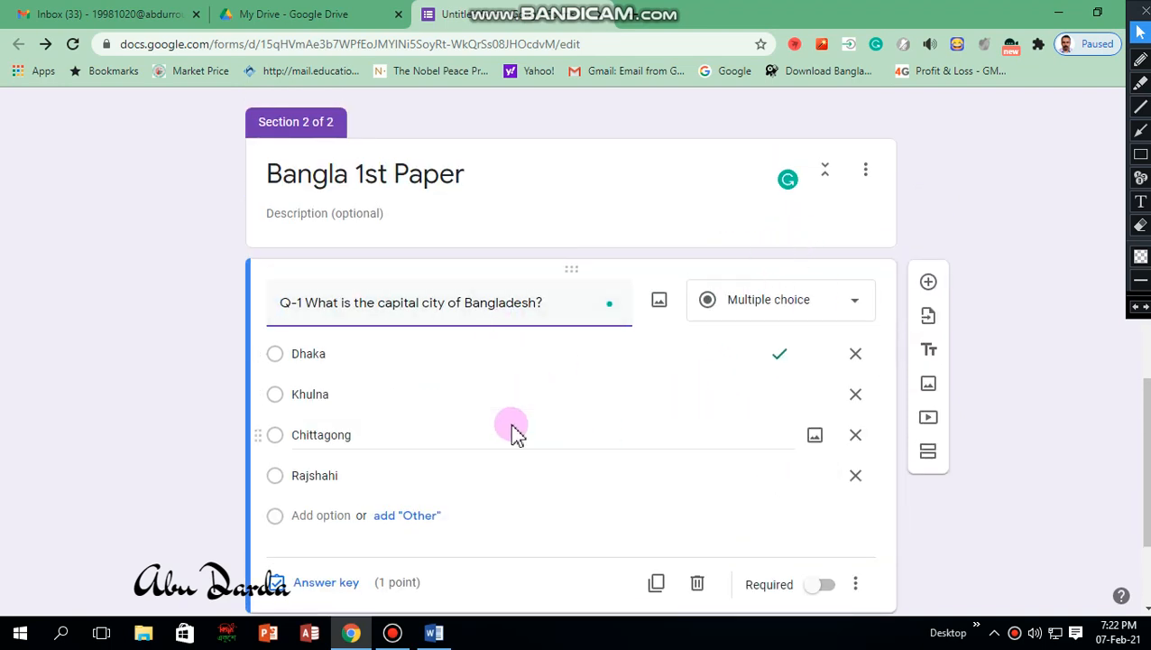
pyautogui.scroll(-2, 513, 440)
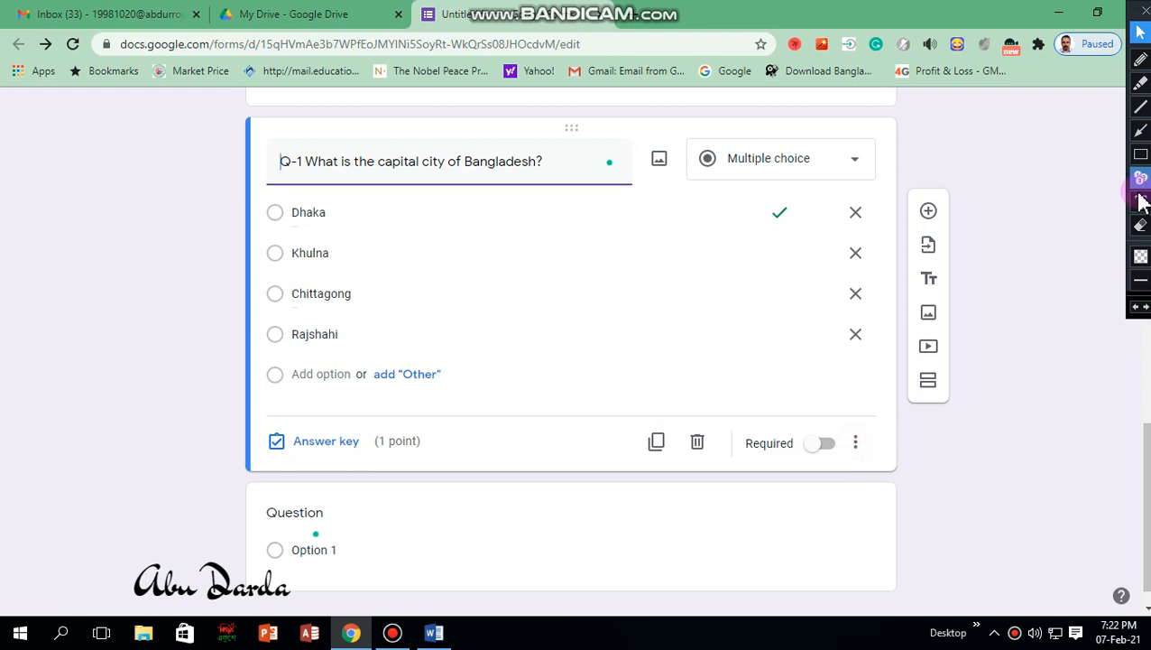
pyautogui.click(1141, 132)
pyautogui.moveTo(1015, 339)
pyautogui.mouseDown()
pyautogui.moveTo(886, 414)
pyautogui.moveTo(864, 440)
pyautogui.mouseUp()
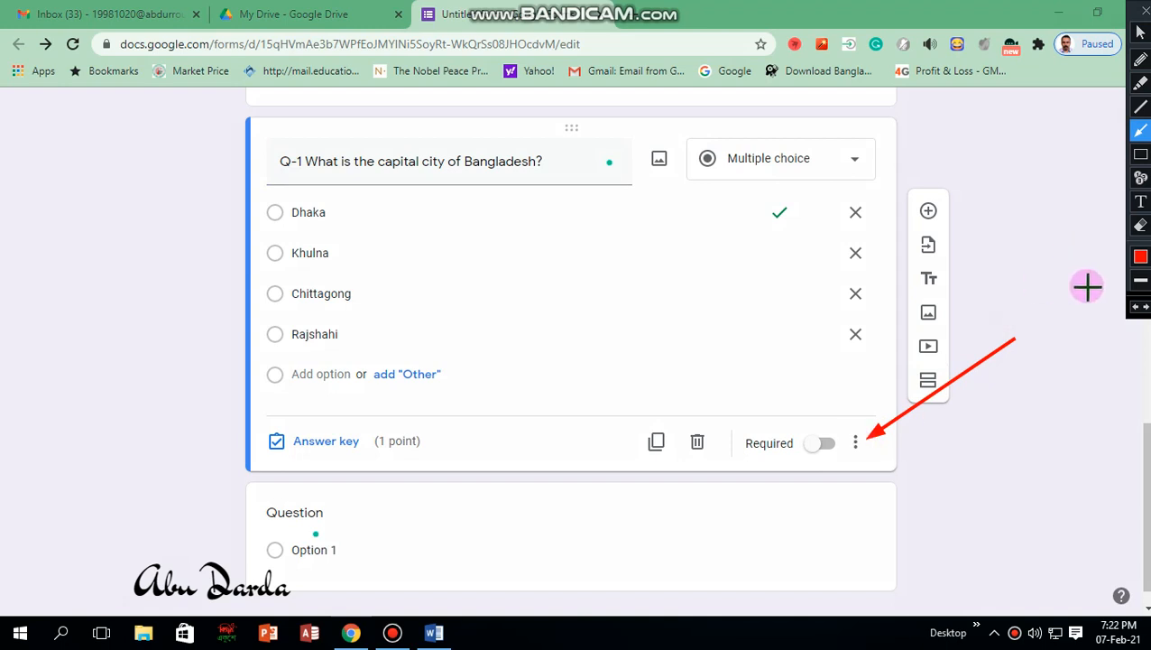
pyautogui.click(1137, 308)
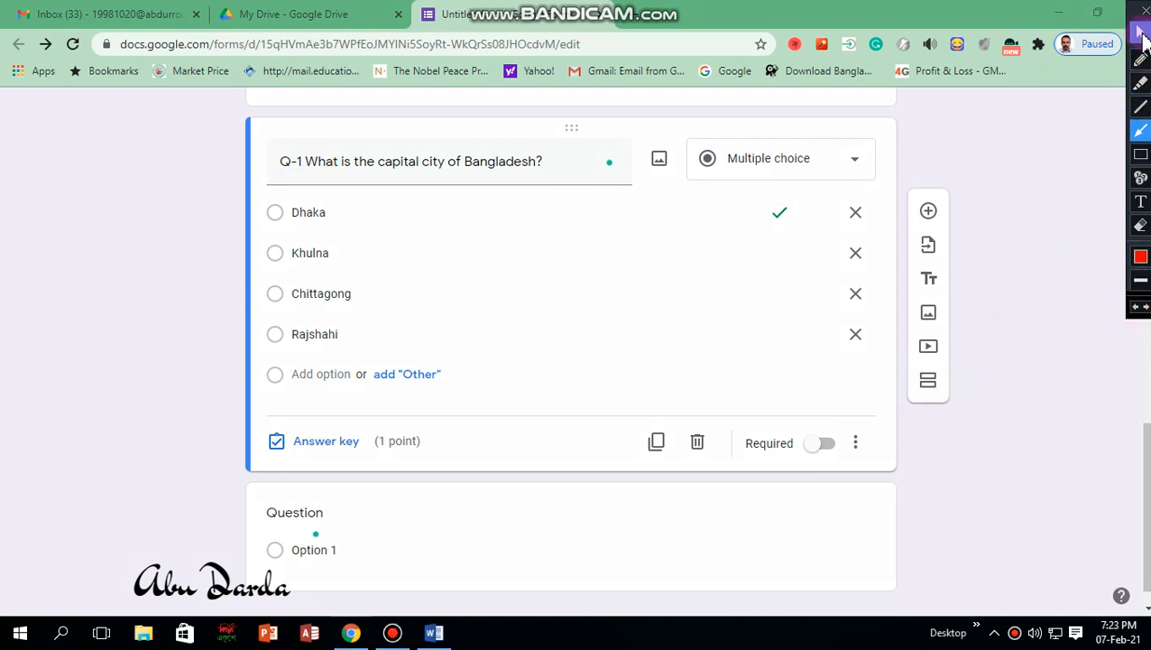
pyautogui.click(1141, 33)
# Step: Turn on shuffled option order for question Q-1 about the capital city of Bangladesh
pyautogui.click(856, 443)
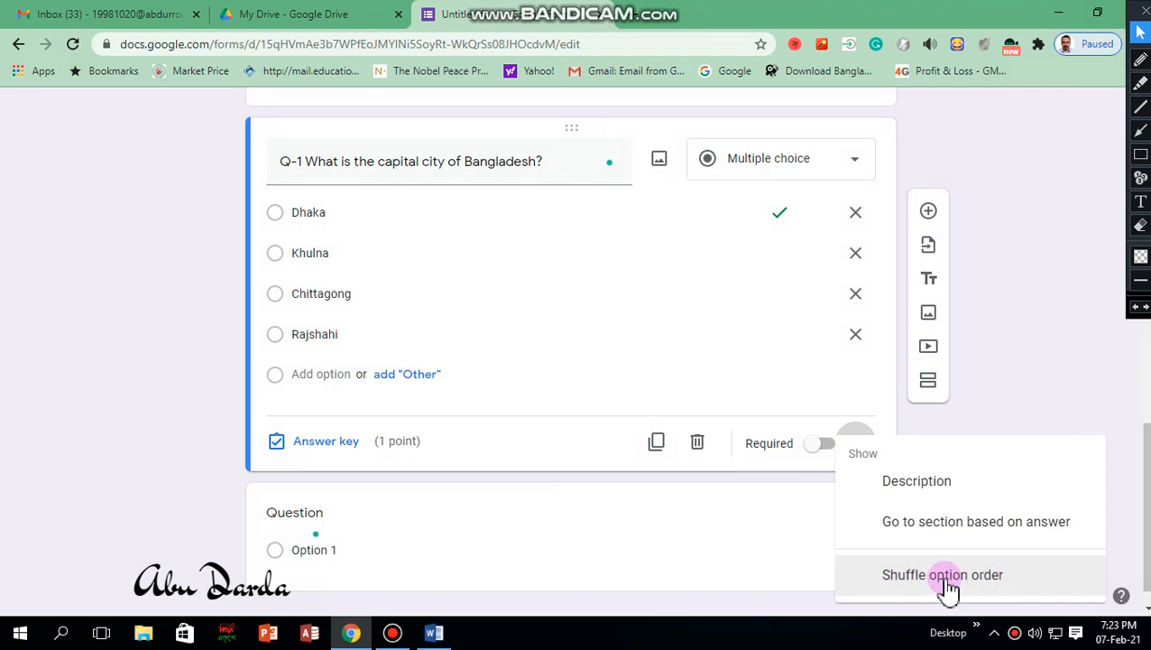
pyautogui.click(1141, 154)
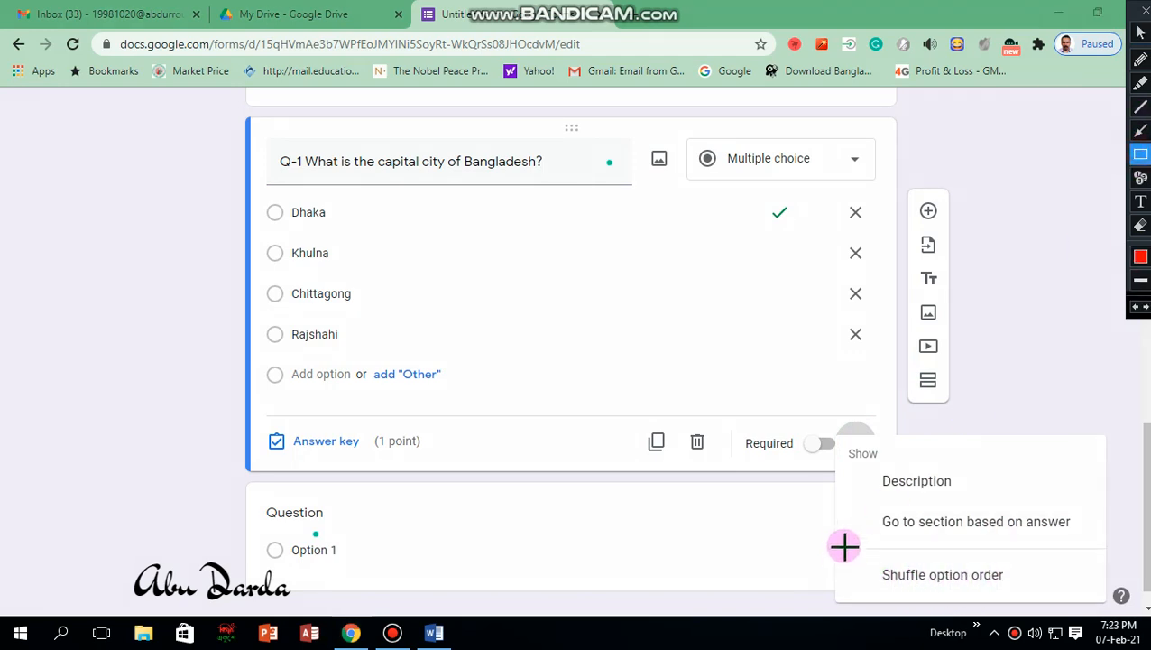
pyautogui.moveTo(845, 545); pyautogui.dragTo(1101, 598)
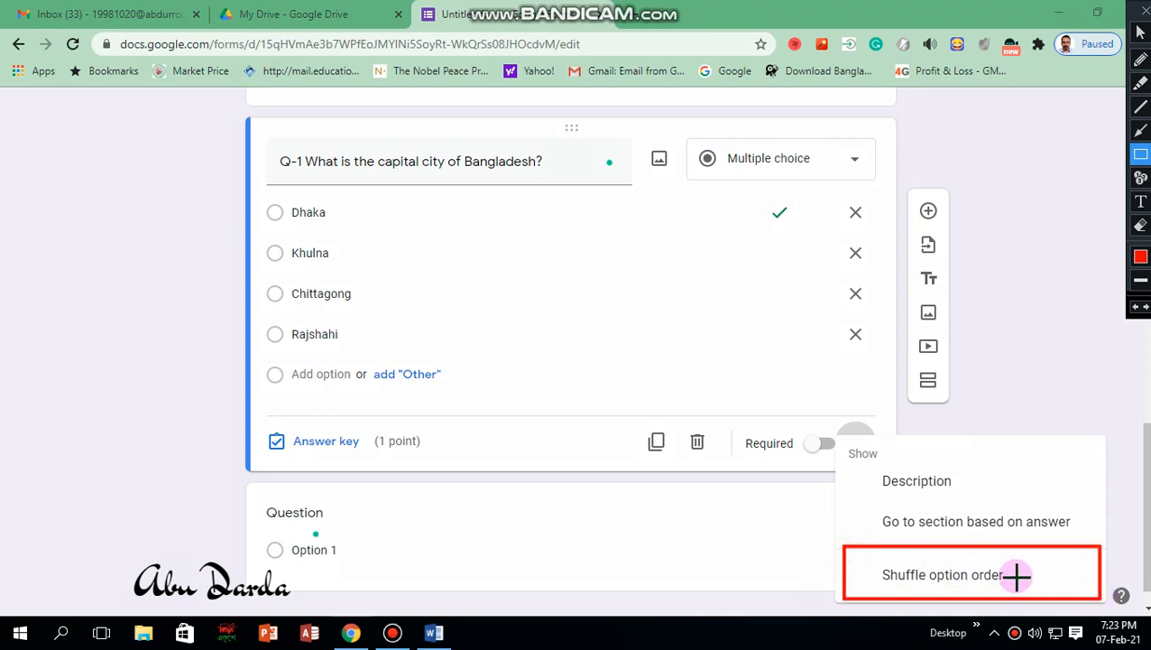
pyautogui.click(1139, 308)
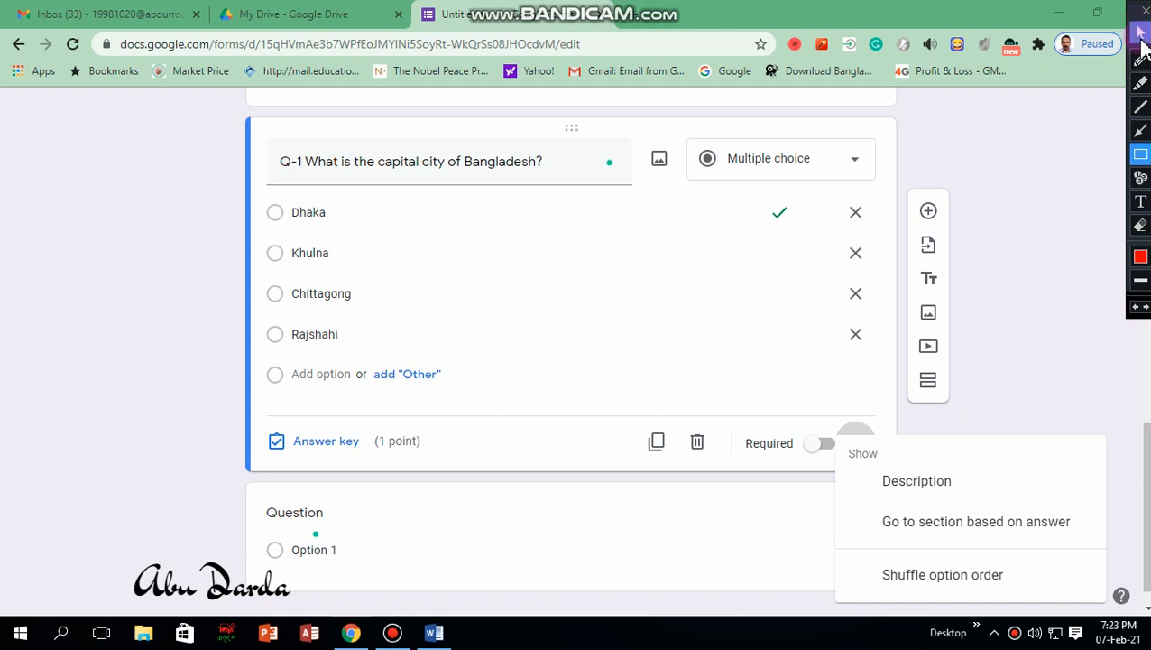
pyautogui.click(1141, 36)
pyautogui.click(930, 578)
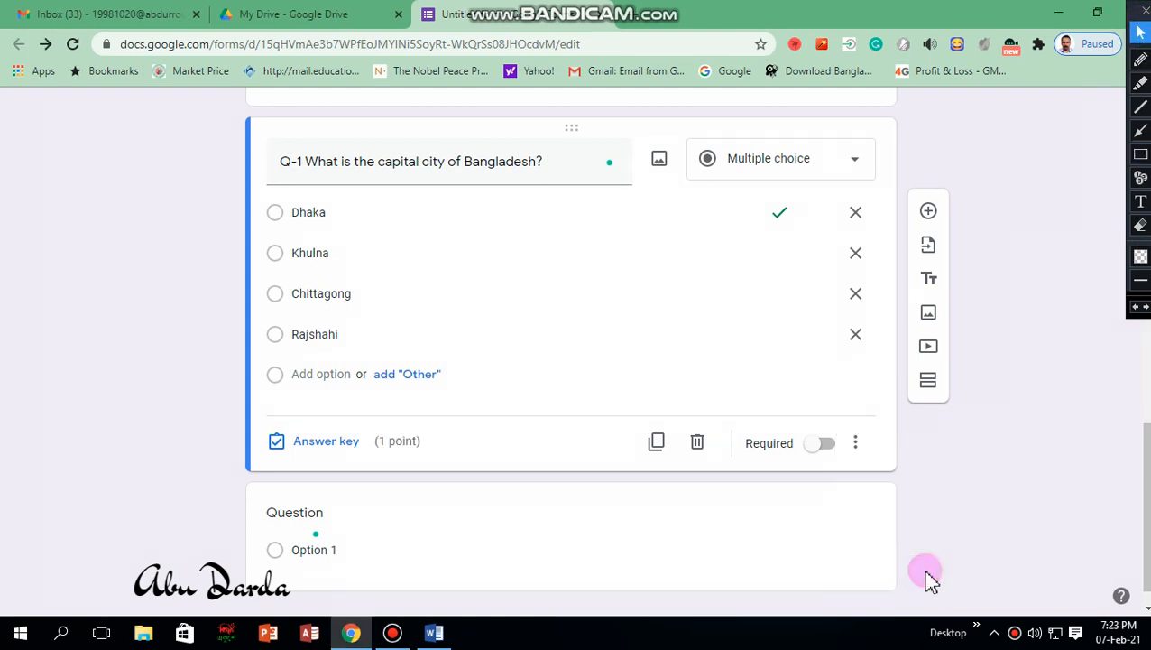
pyautogui.click(856, 446)
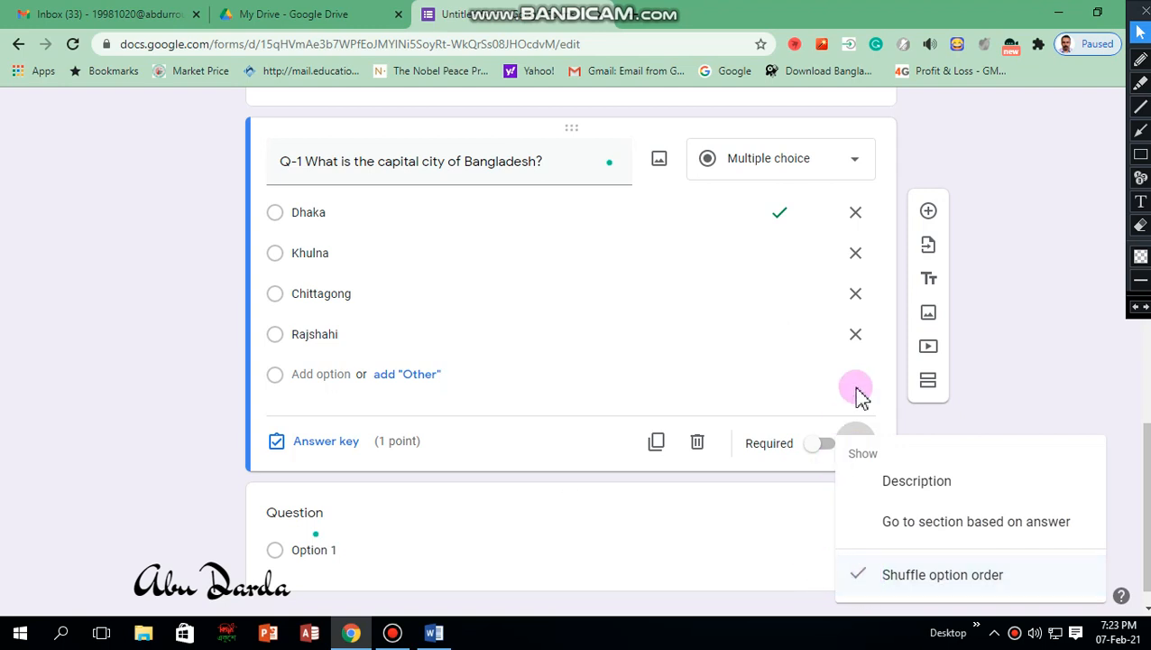
pyautogui.click(761, 365)
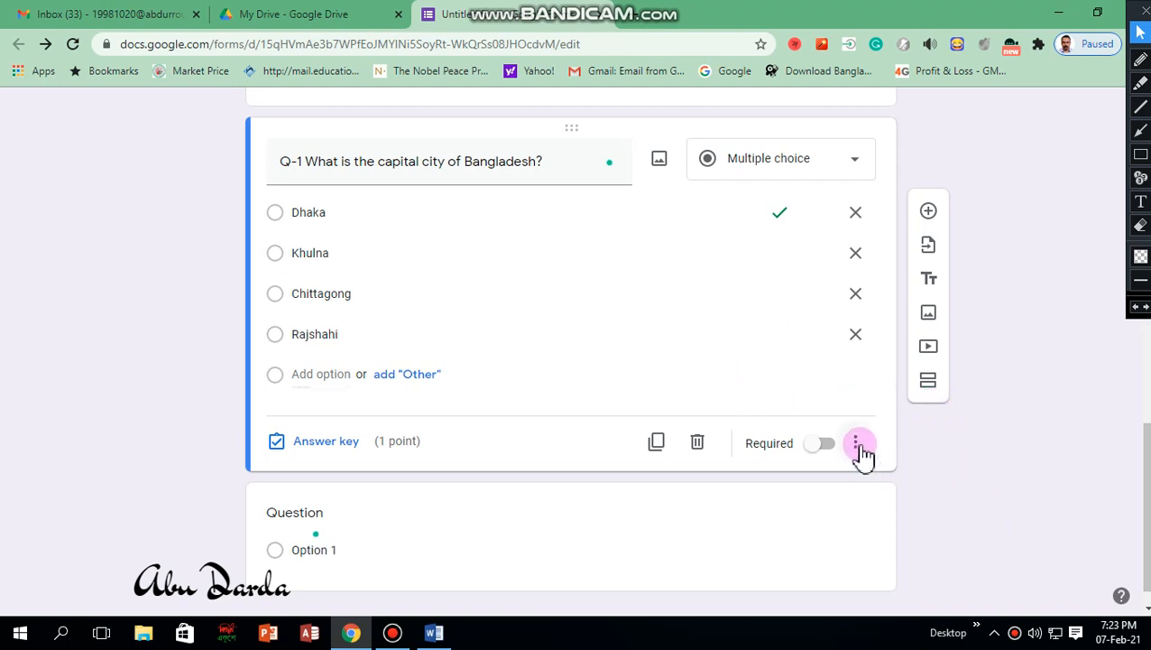
# Step: Title the empty second question "q-2 What pbs" and give it the options bit per second, dfsdaf, sdfasdf and dsfasdf
pyautogui.scroll(-1, 631, 532)
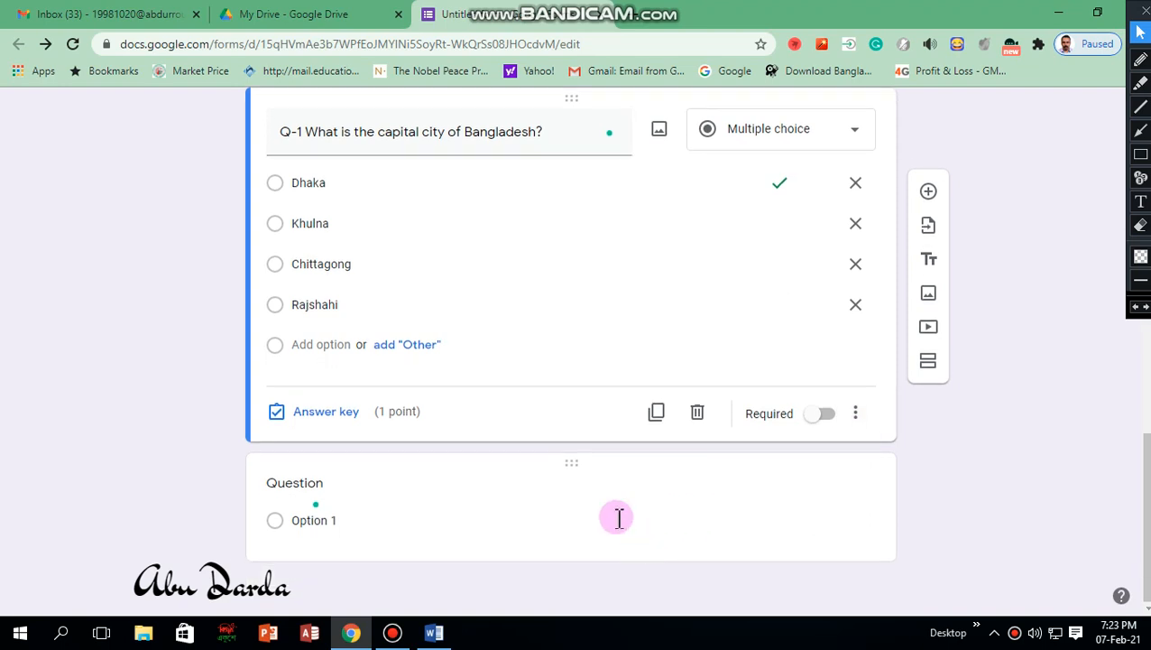
pyautogui.click(375, 503)
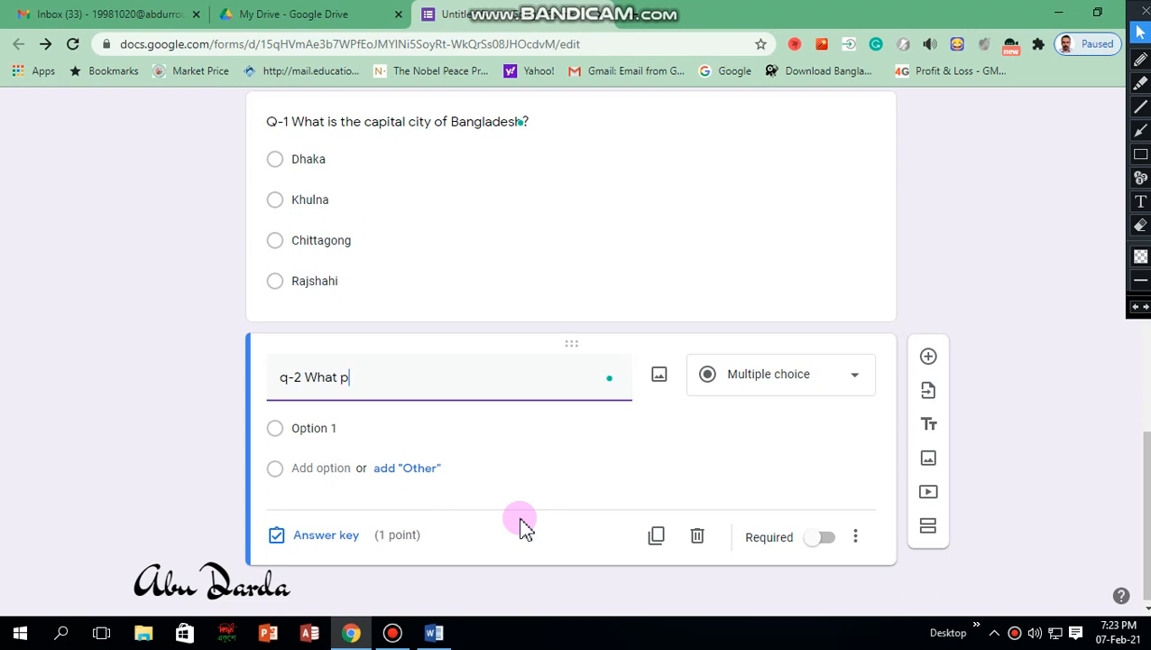
pyautogui.click(315, 428)
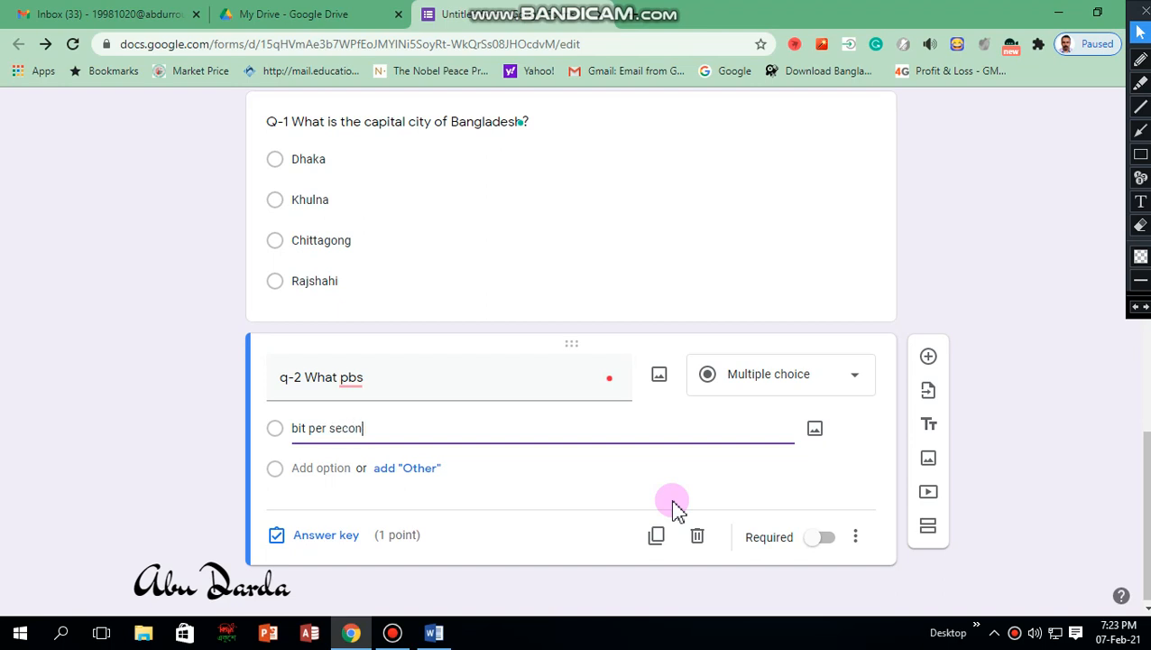
pyautogui.press('Return')
pyautogui.write('dfsdaf')
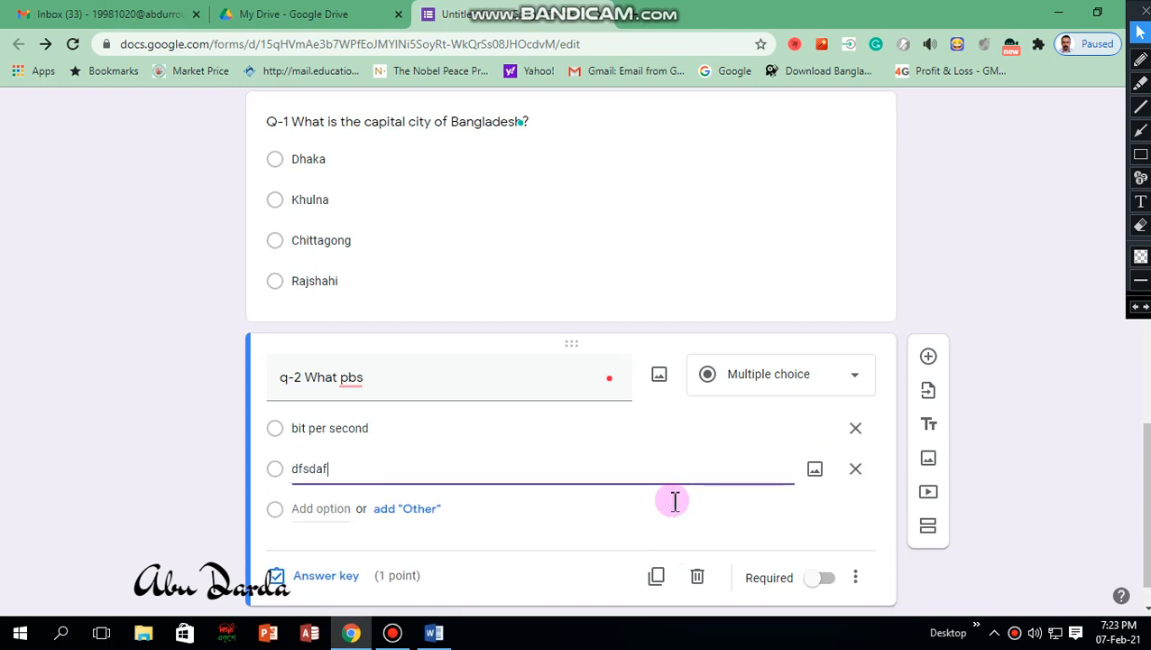
pyautogui.press('Return')
pyautogui.write('sdfasdf')
pyautogui.press('Return')
pyautogui.write('dsfasd')
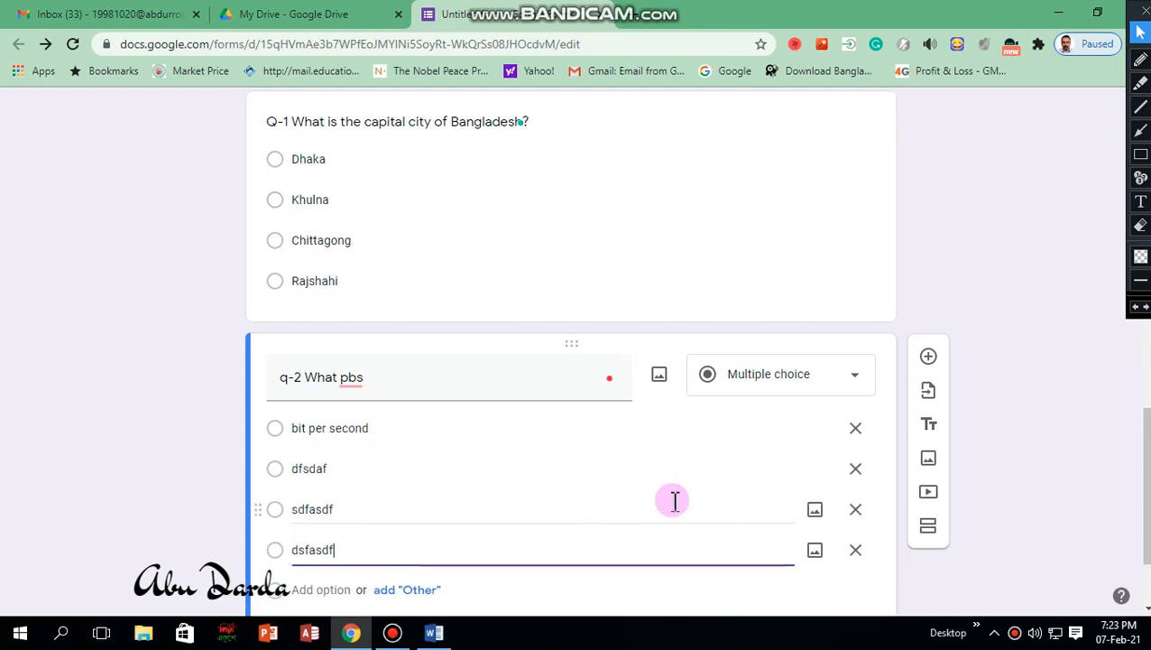
# Step: Mark bit per second as the correct answer in the answer key of question q-2
pyautogui.scroll(-2, 413, 374)
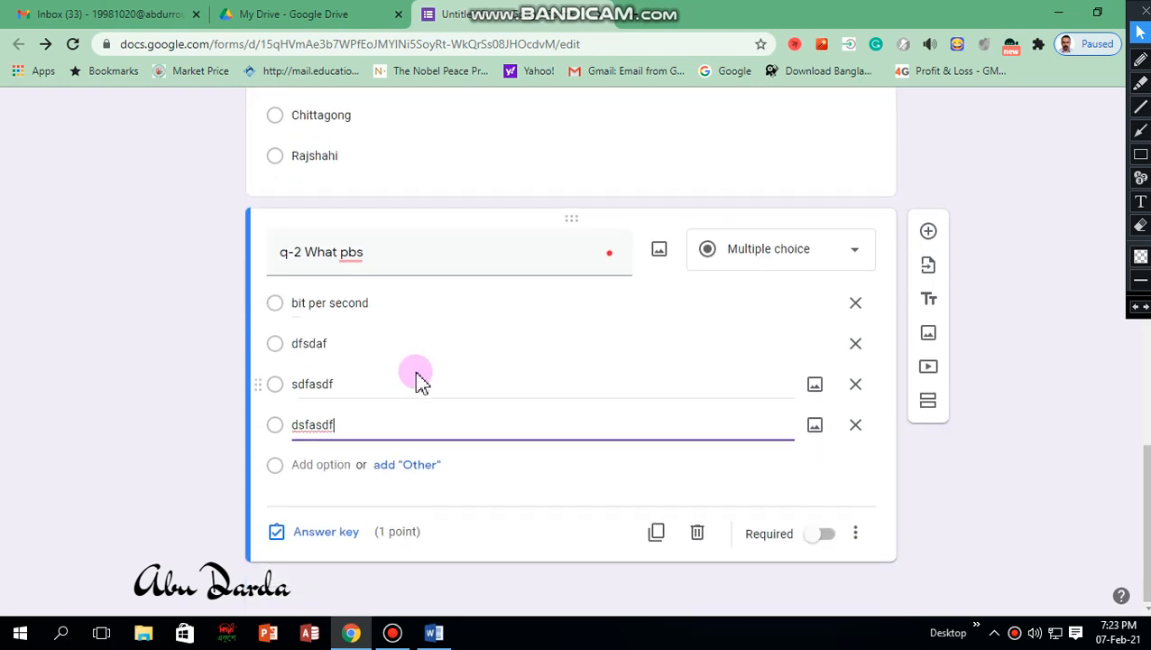
pyautogui.click(336, 546)
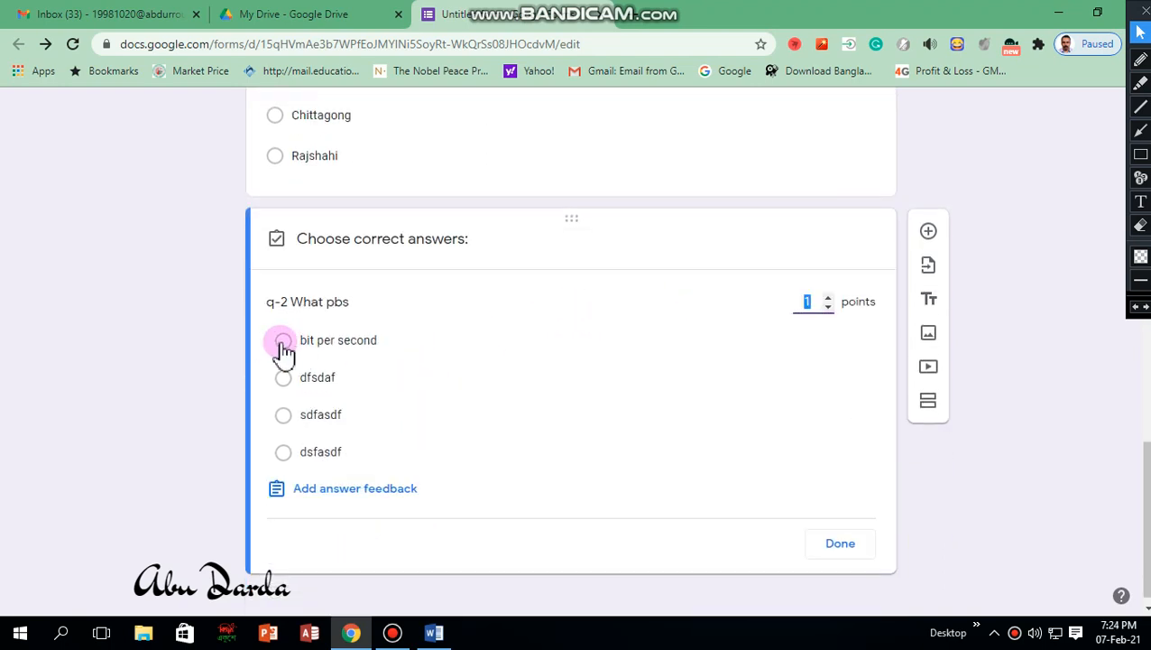
pyautogui.click(283, 343)
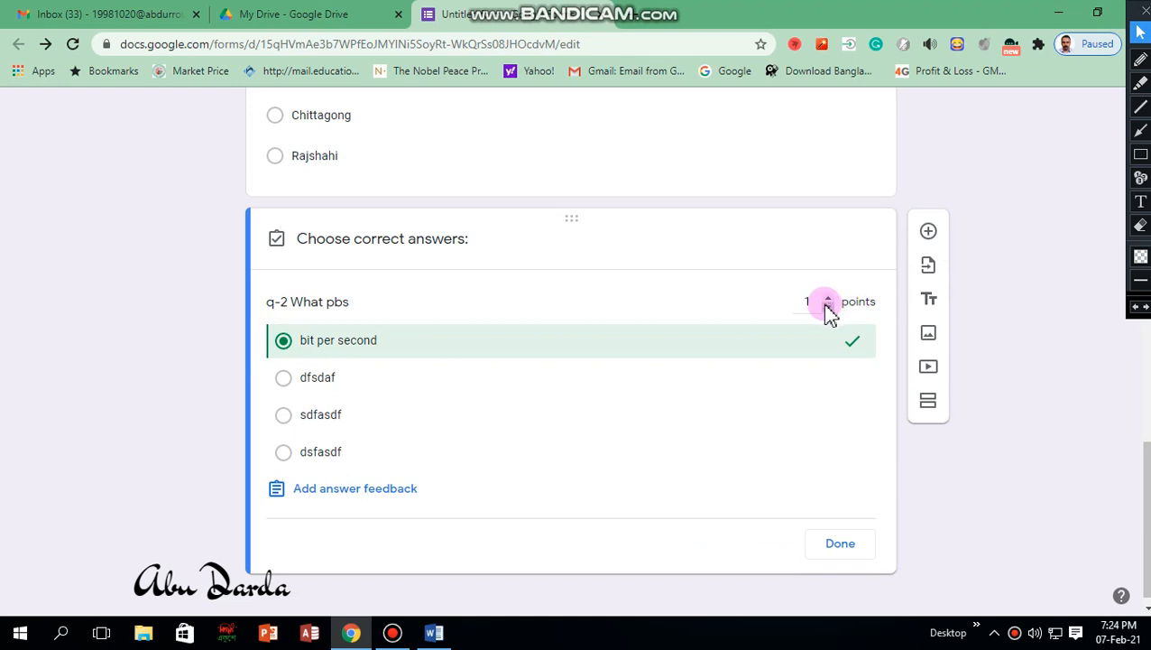
pyautogui.click(842, 548)
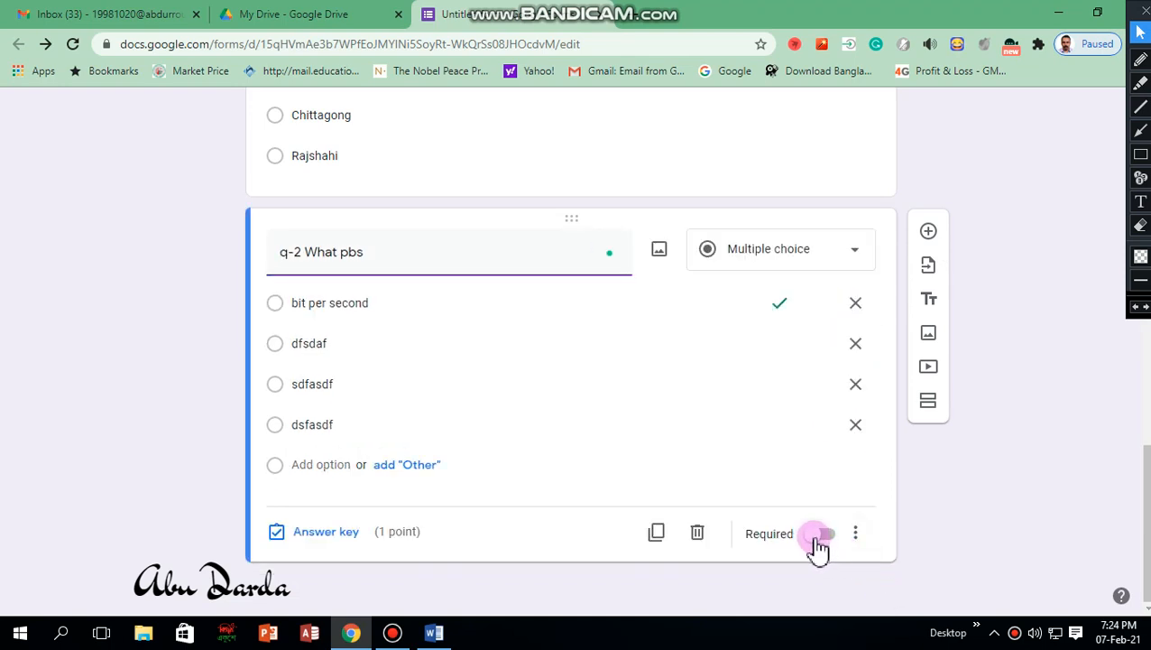
pyautogui.scroll(3, 766, 391)
pyautogui.click(707, 403)
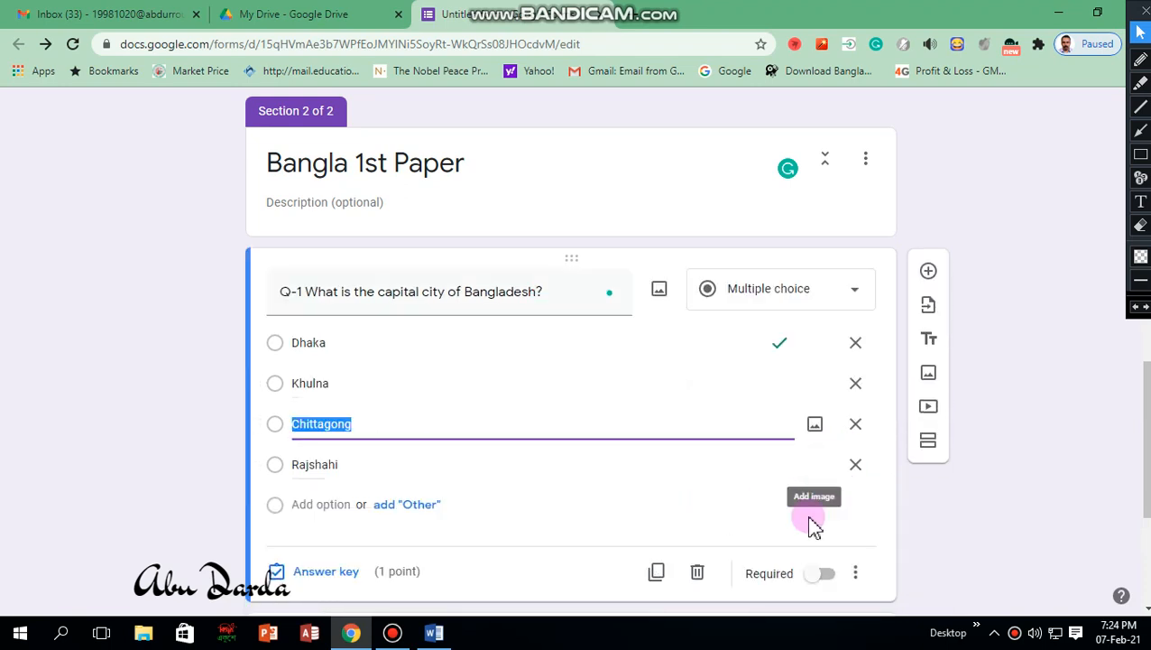
pyautogui.scroll(-3, 818, 578)
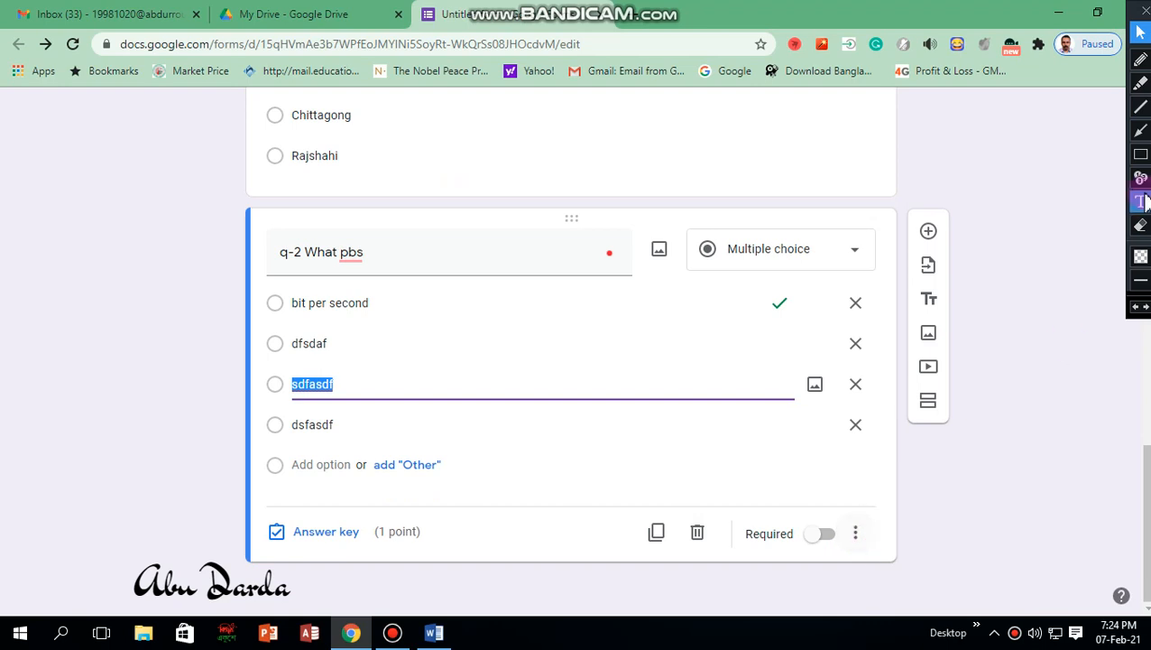
pyautogui.click(1140, 133)
pyautogui.moveTo(1033, 422)
pyautogui.mouseDown()
pyautogui.moveTo(856, 563)
pyautogui.moveTo(869, 532)
pyautogui.moveTo(849, 546)
pyautogui.mouseUp()
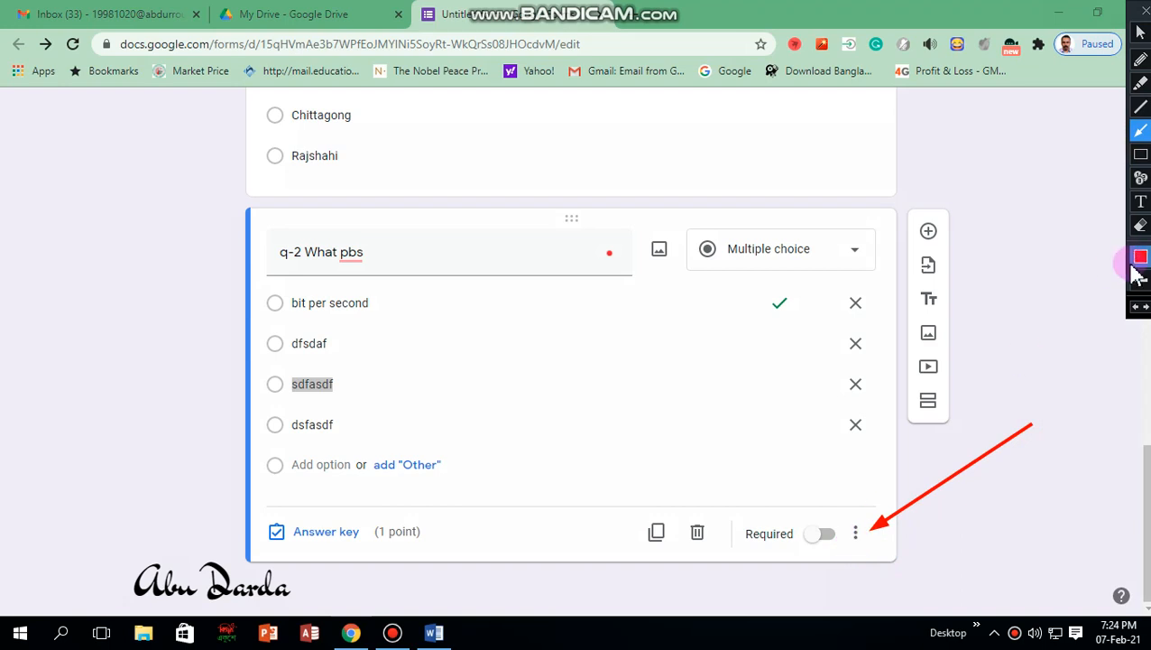
pyautogui.click(1139, 308)
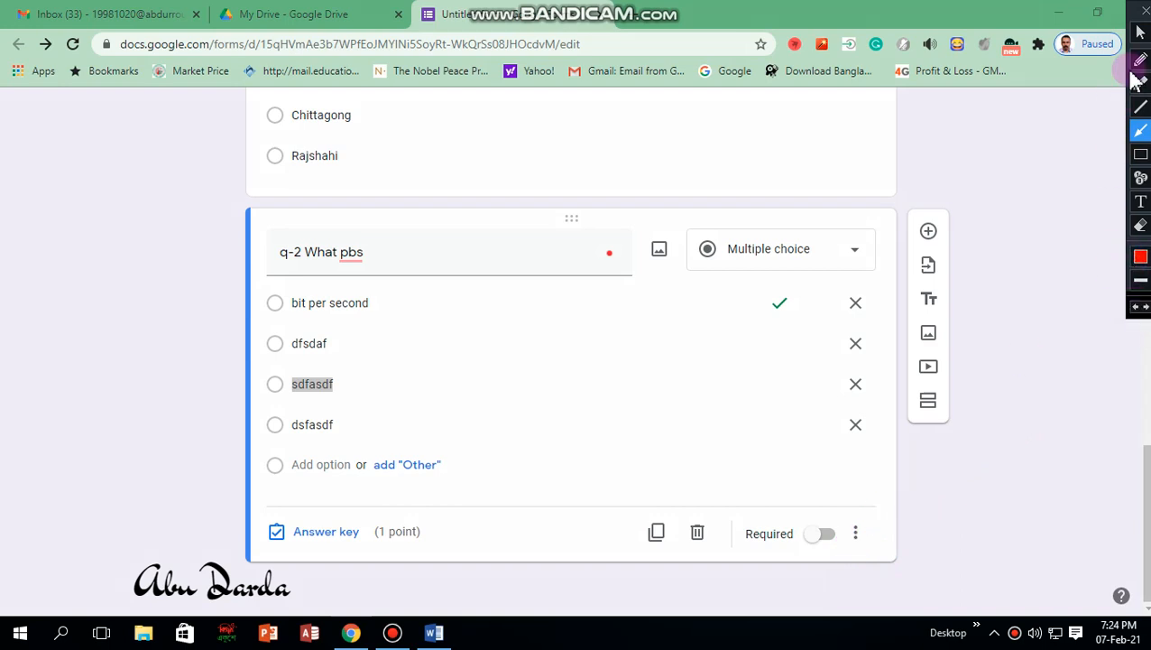
pyautogui.click(1140, 32)
# Step: Turn on shuffled option order for question q-2
pyautogui.click(857, 533)
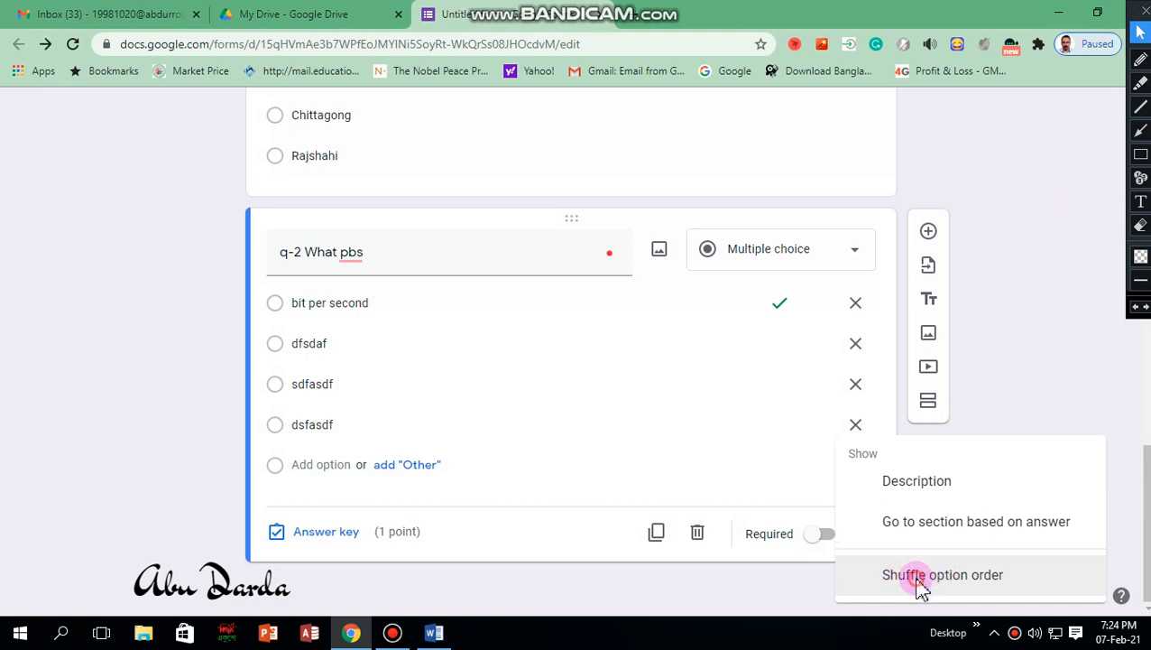
pyautogui.click(919, 582)
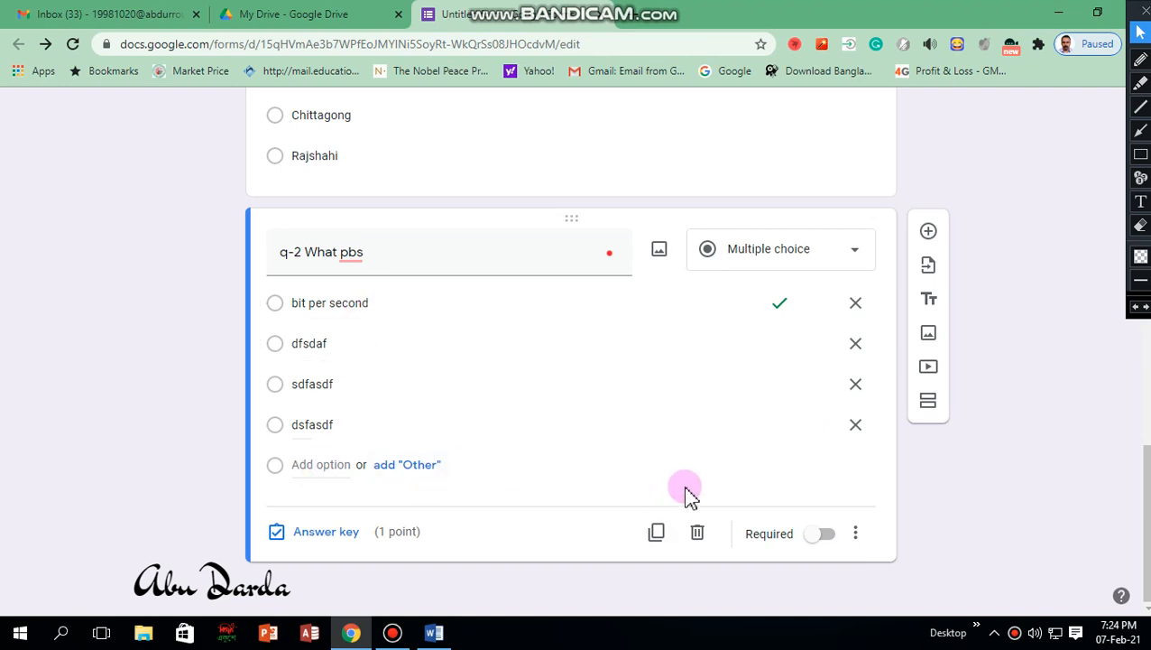
# Step: Review the form's general, presentation and quiz settings, including response limit, question shuffling and grade release, and save them
pyautogui.scroll(8, 683, 485)
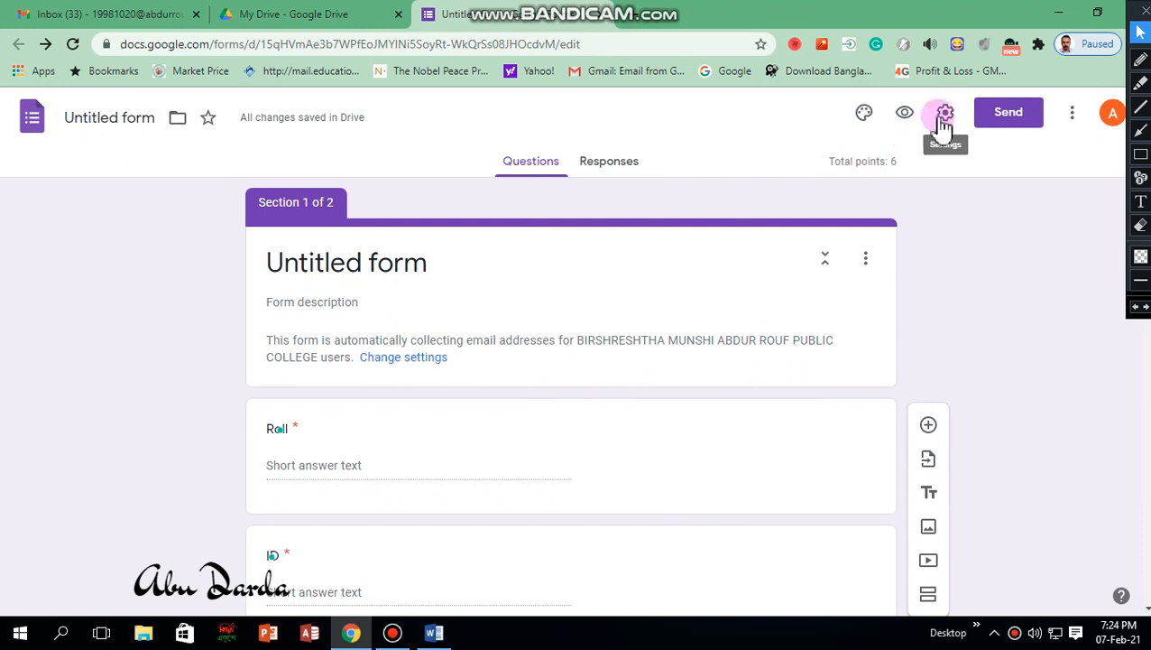
pyautogui.click(945, 122)
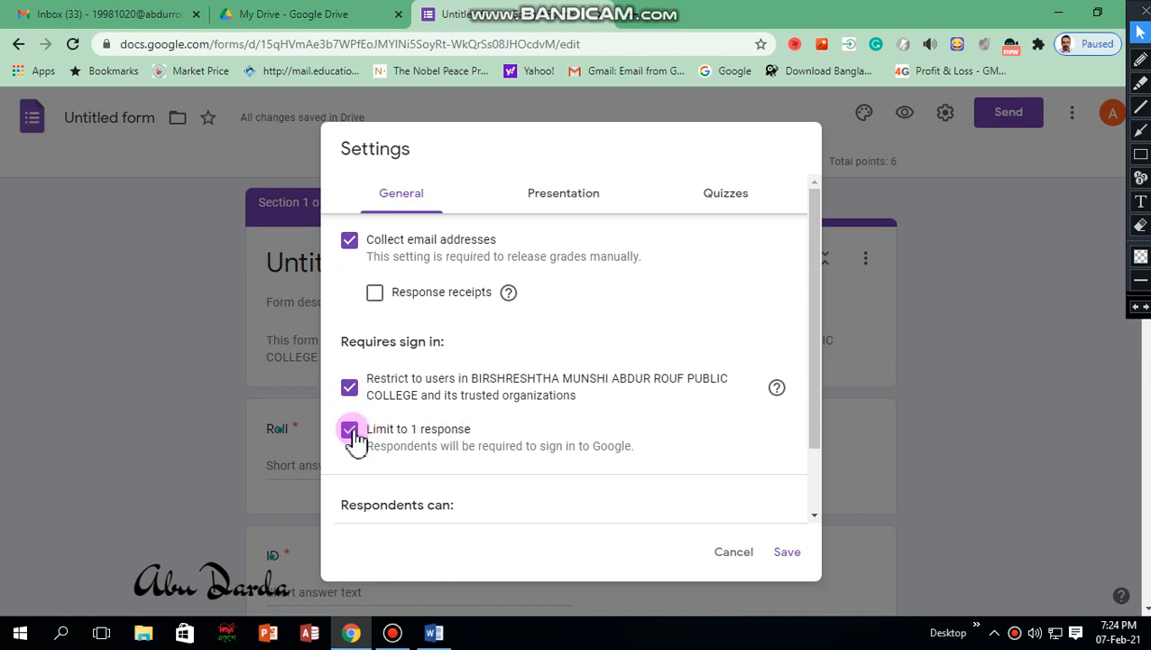
pyautogui.scroll(-2, 364, 494)
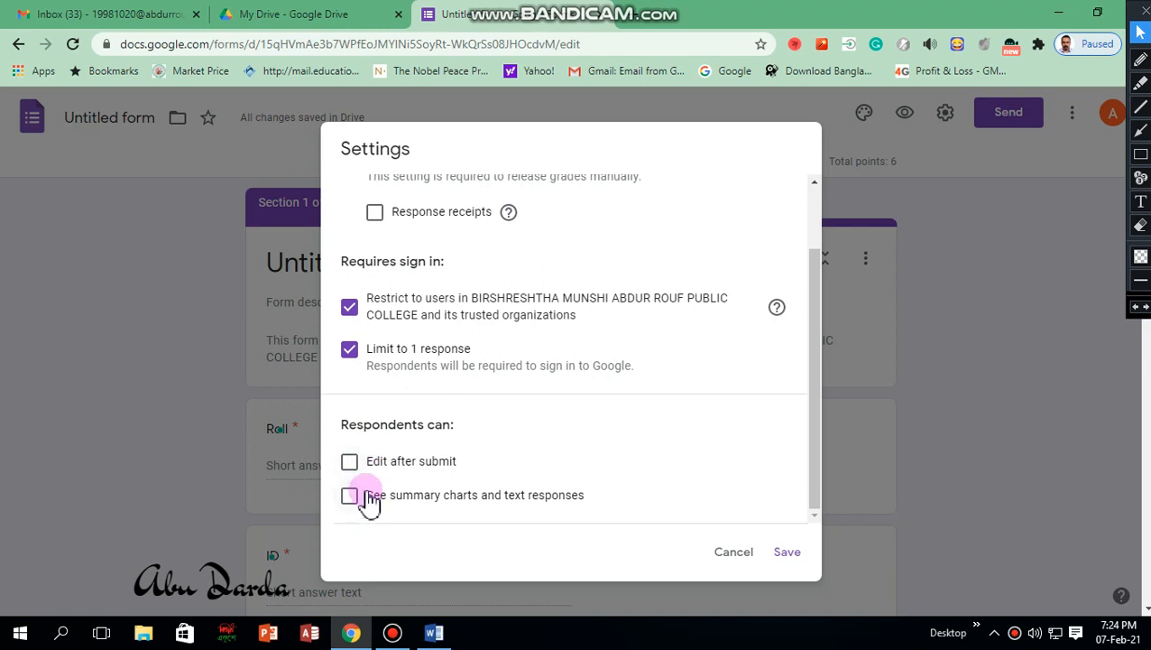
pyautogui.scroll(2, 364, 488)
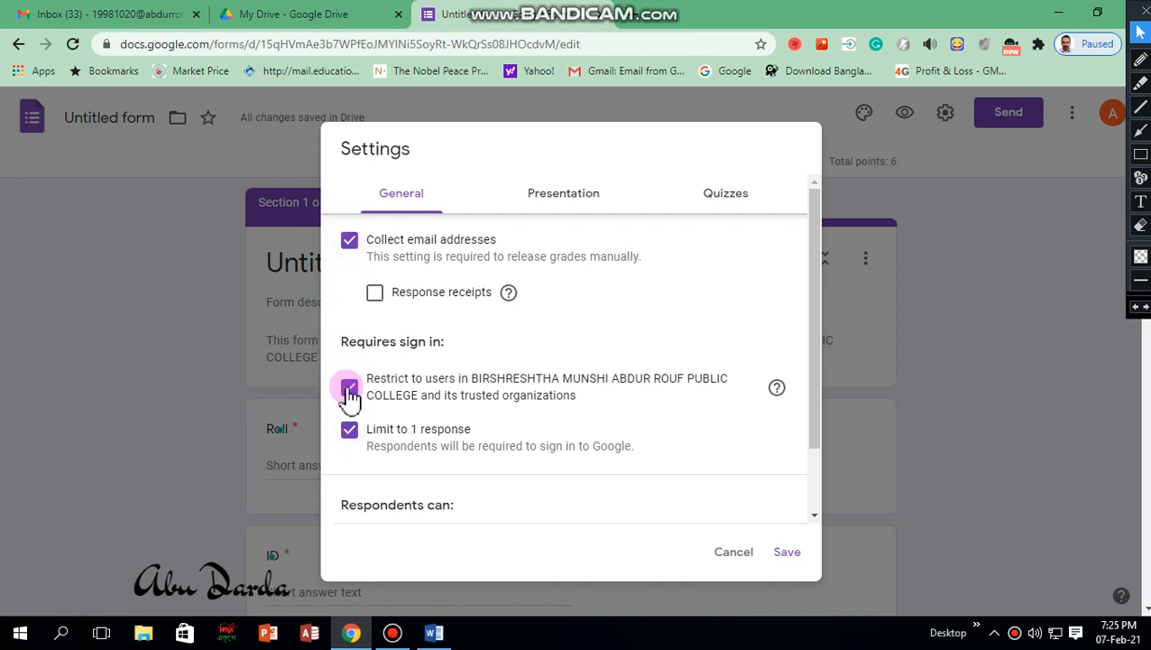
pyautogui.click(553, 198)
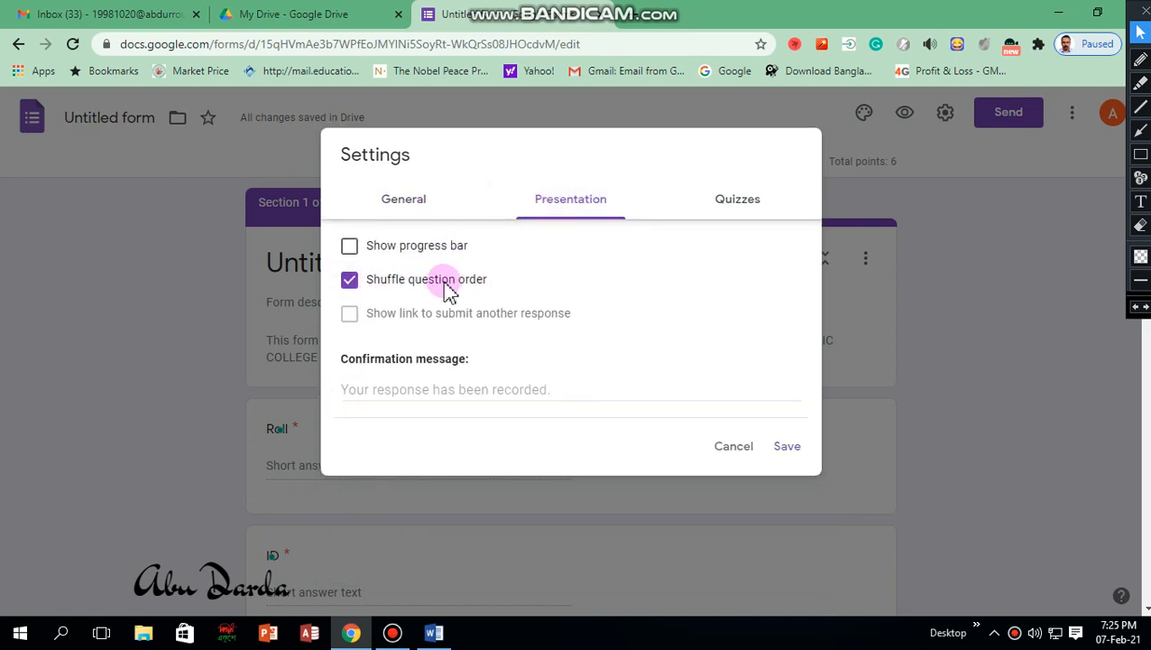
pyautogui.click(743, 200)
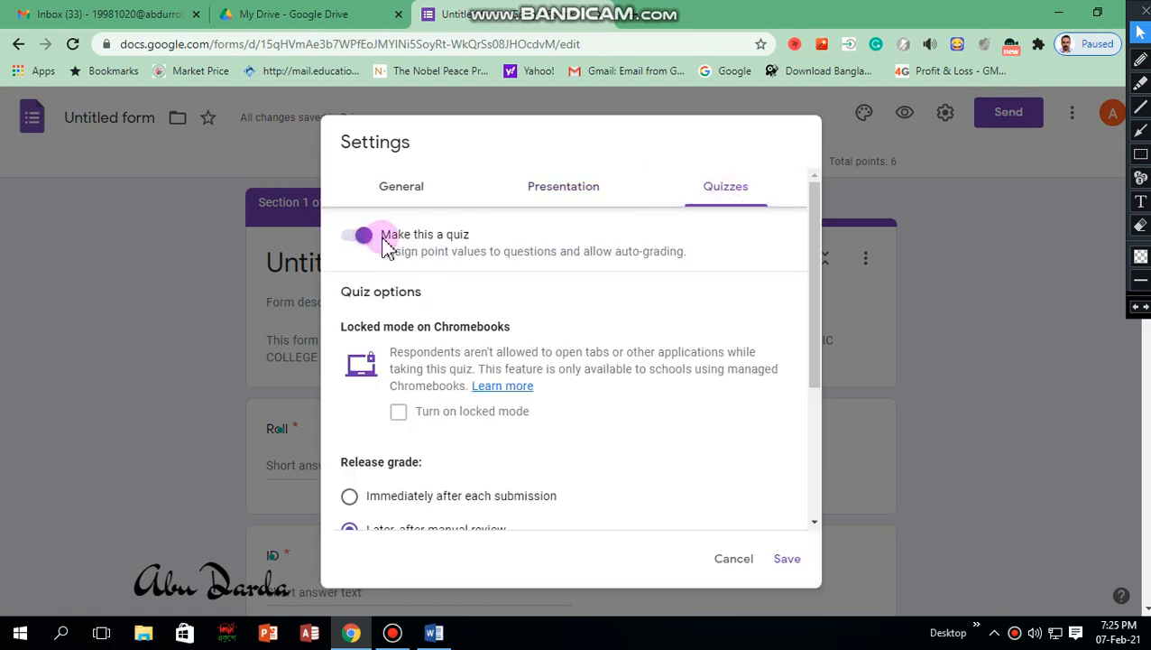
pyautogui.scroll(-3, 379, 327)
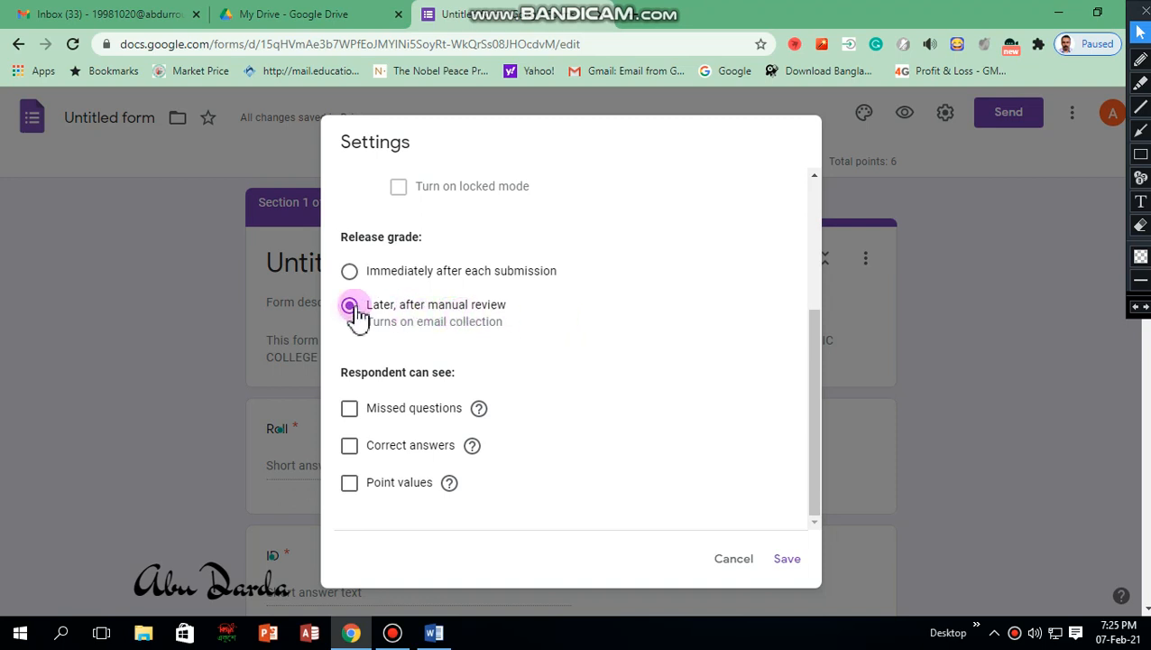
pyautogui.click(787, 561)
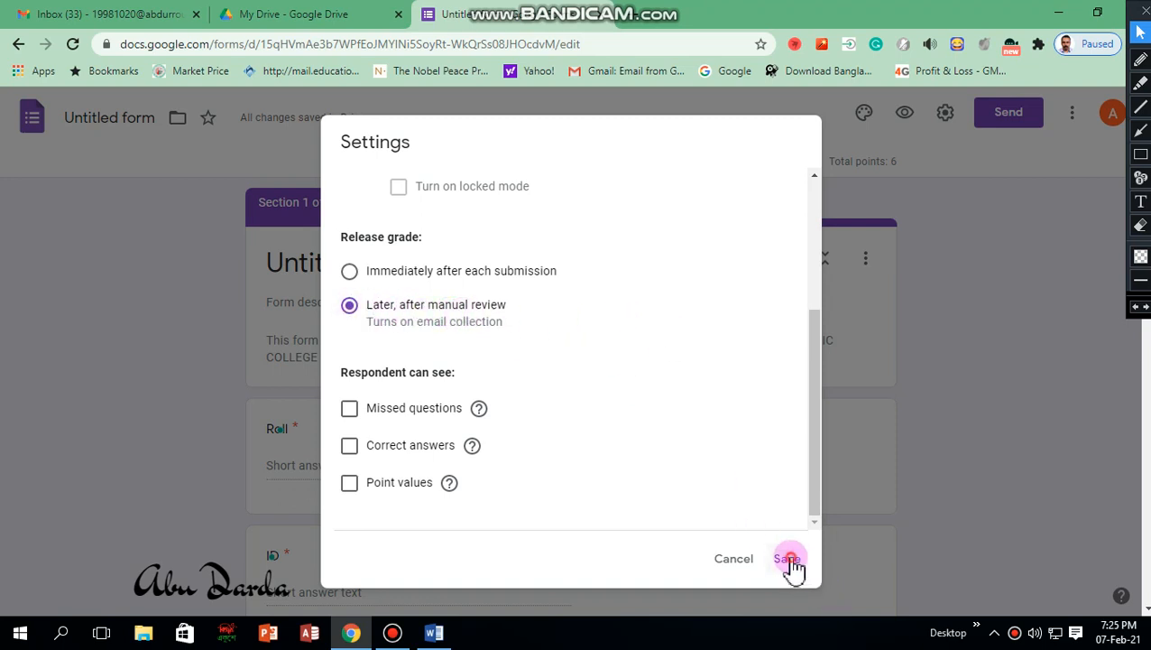